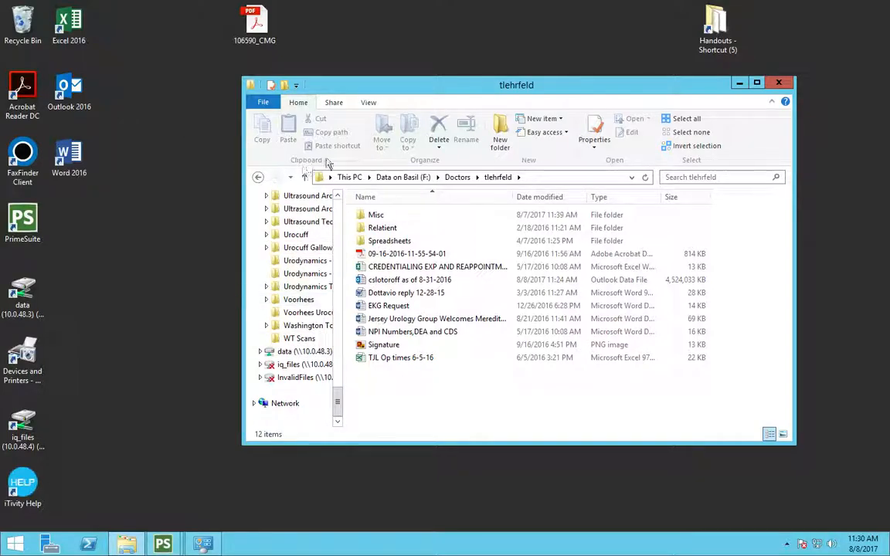
left_click(778, 83)
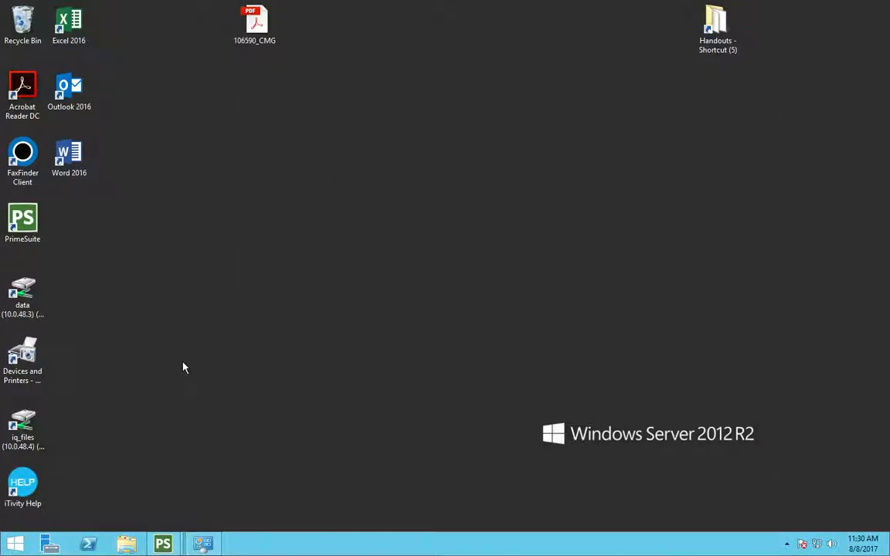
left_click(129, 544)
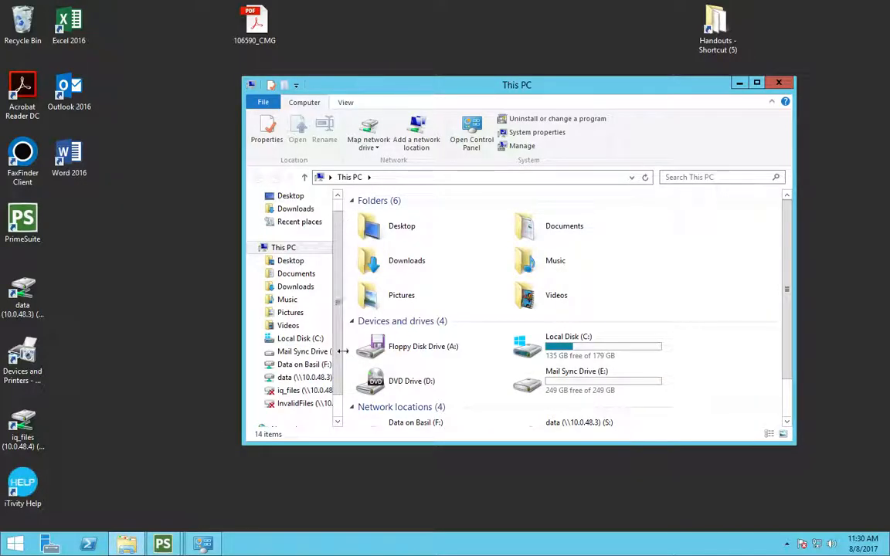
Step: Expand the data (S:) drive and its Doctor Documents folder in the navigation tree
scroll(332, 371, "down", 1)
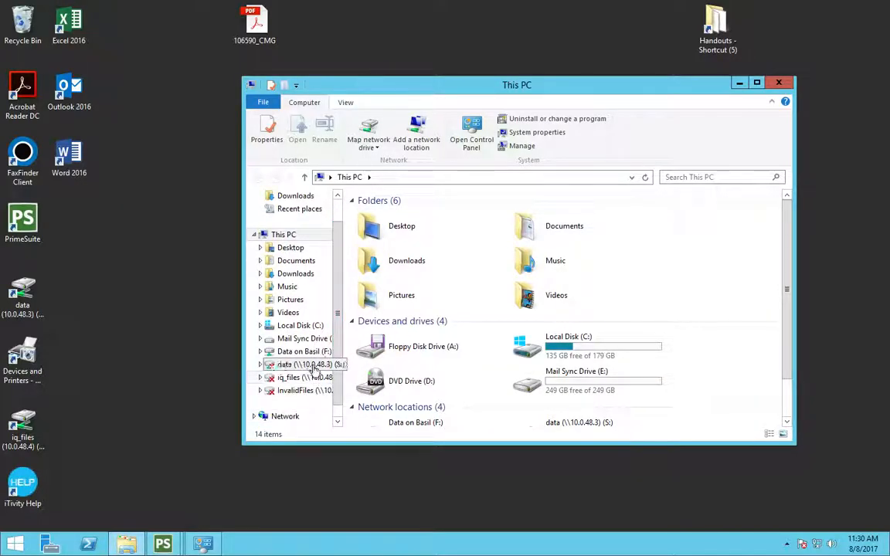
left_click(261, 365)
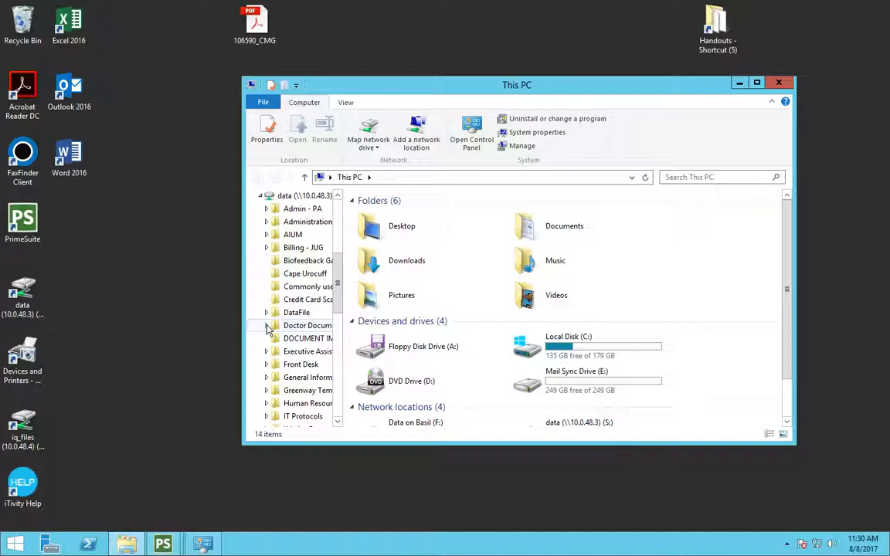
left_click(266, 325)
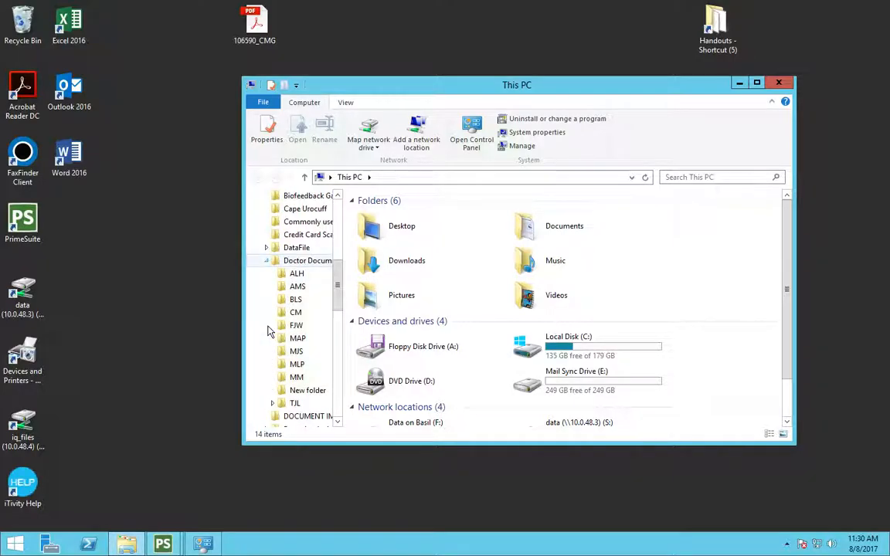
Step: Try to open the ALH folder under Doctor Documents and dismiss the access error
left_click(300, 275)
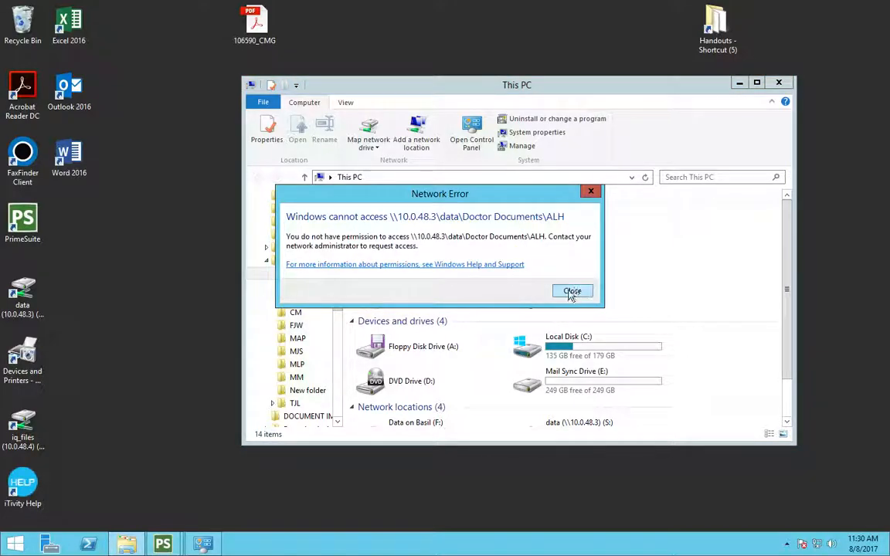
left_click(571, 292)
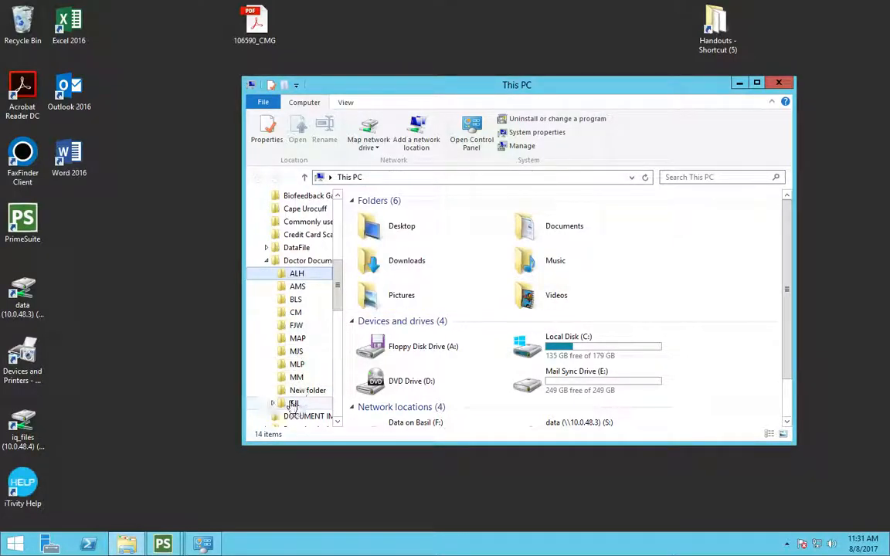
Step: Open the TJL folder under Doctor Documents and go back to This PC
left_click(293, 403)
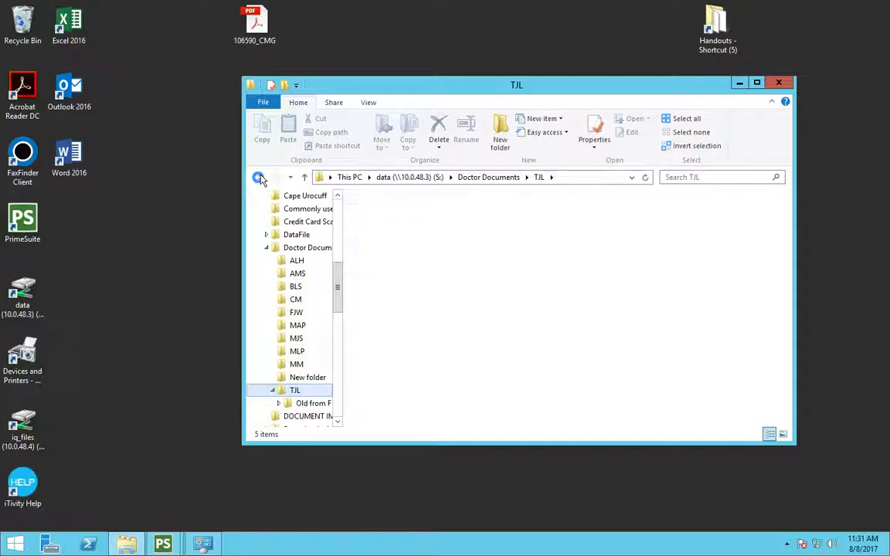
left_click(258, 177)
Step: Expand the Data on Basil (F:) drive in the navigation tree and maximize the Explorer window
left_click_drag(337, 234, 359, 264)
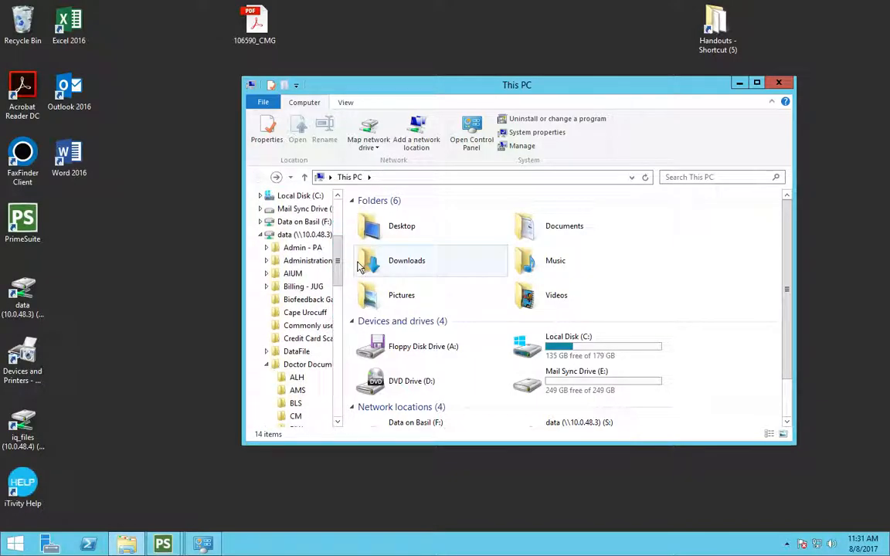
left_click(260, 222)
left_click_drag(337, 226, 338, 318)
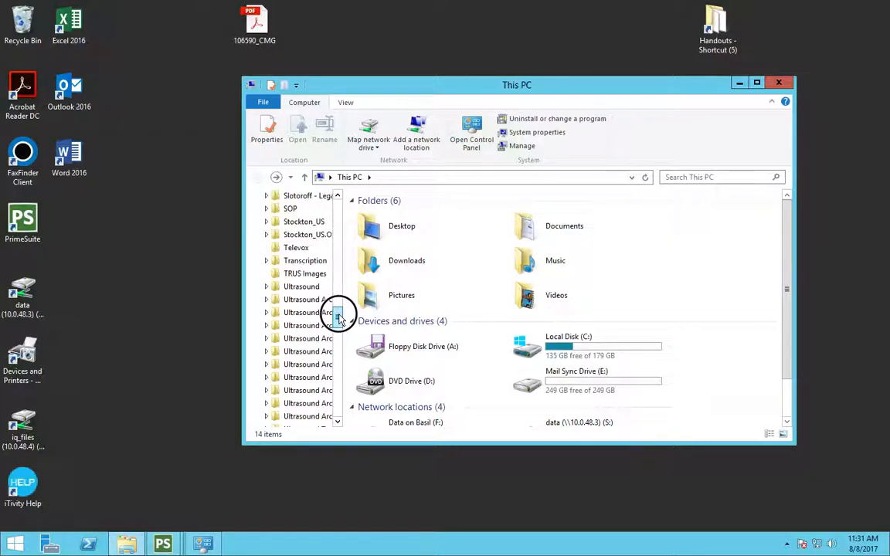
double_click(372, 88)
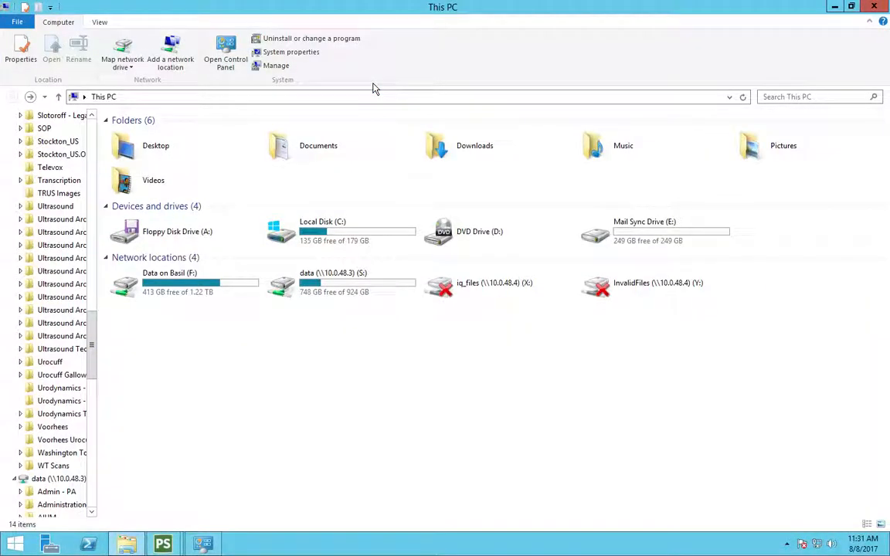
Step: Expand the Doctor Surgery Consents folder on the Data on Basil (F:) drive
mouse_move(91, 350)
left_mouse_down()
mouse_move(93, 327)
mouse_move(98, 334)
left_mouse_up()
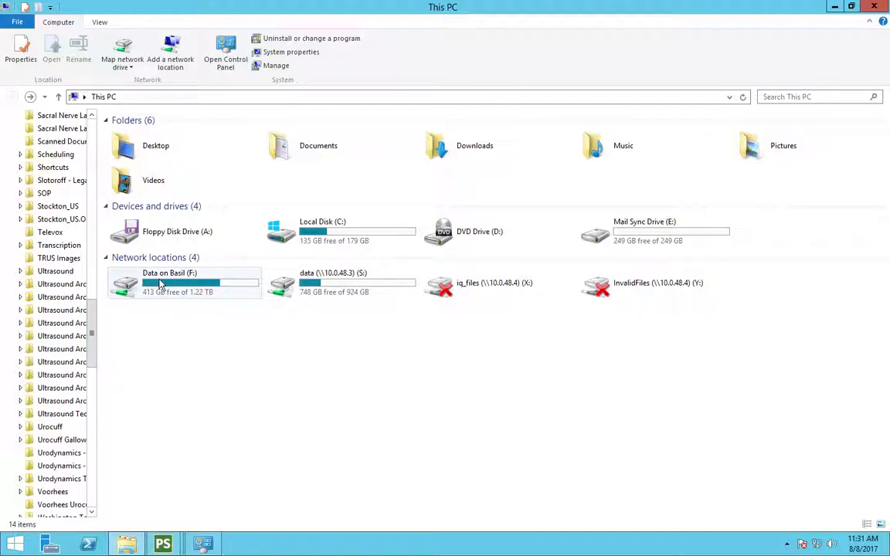
left_click_drag(93, 327, 103, 206)
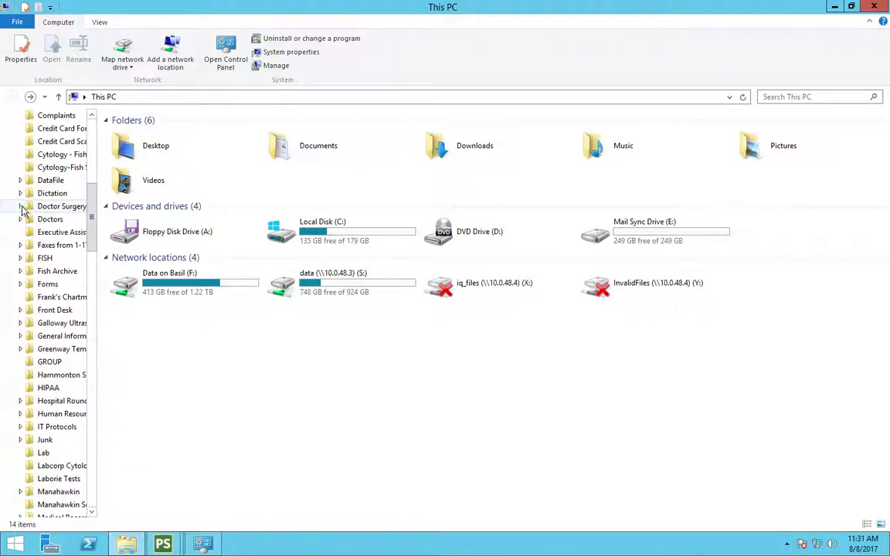
left_click(21, 207)
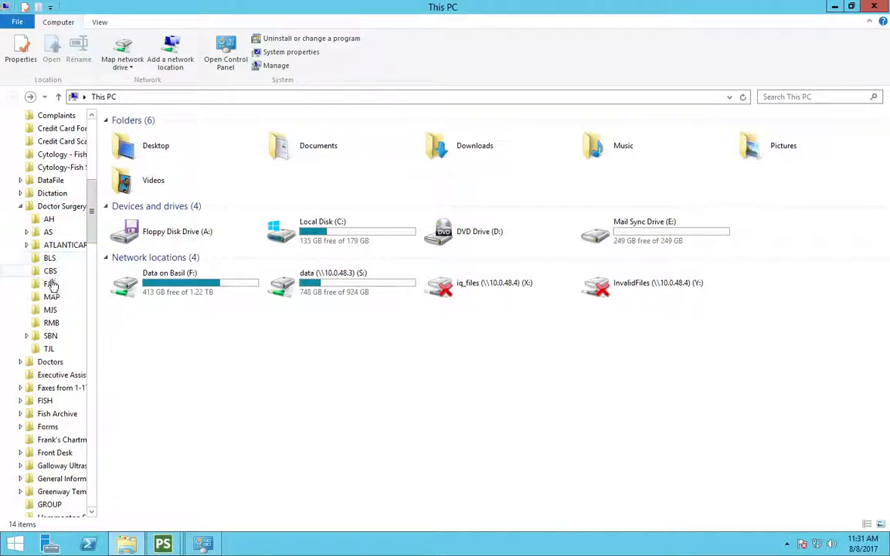
Step: Open the TJL folder inside Doctor Surgery Consents in a new window
right_click(46, 350)
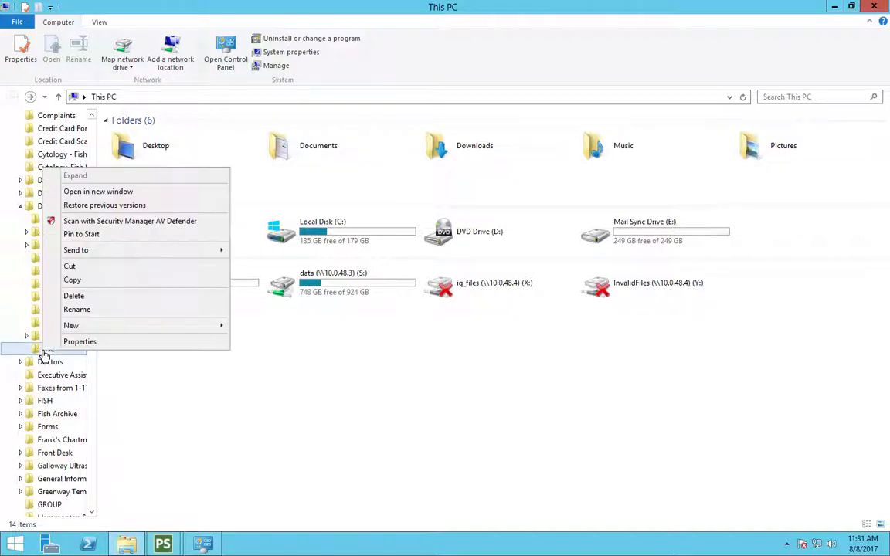
left_click(115, 192)
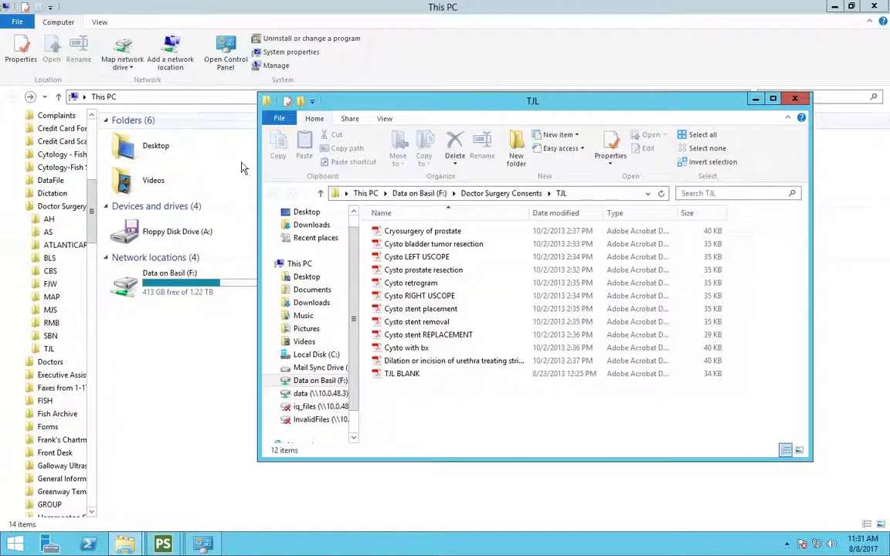
Step: Open the TJL folder under Doctor Documents on the data (S:) drive in a new window
left_click(91, 282)
left_click_drag(91, 282, 91, 421)
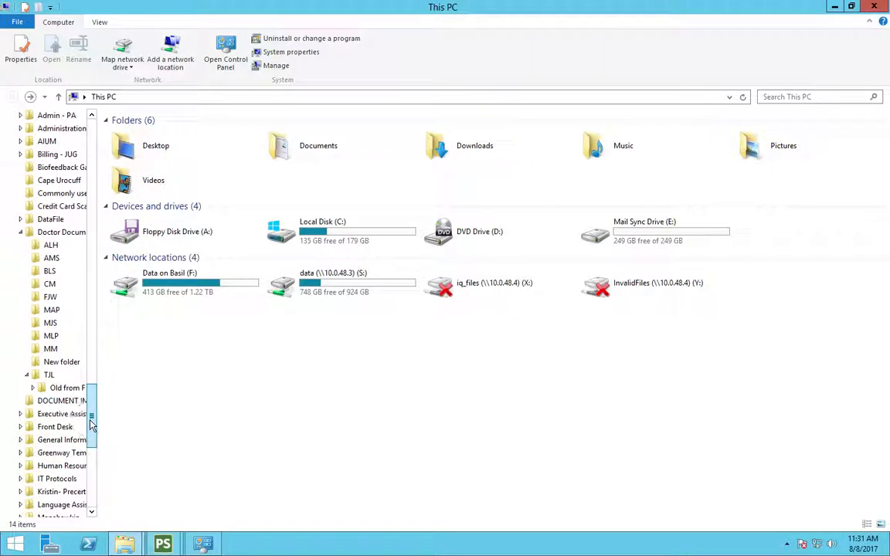
right_click(49, 376)
left_click(108, 231)
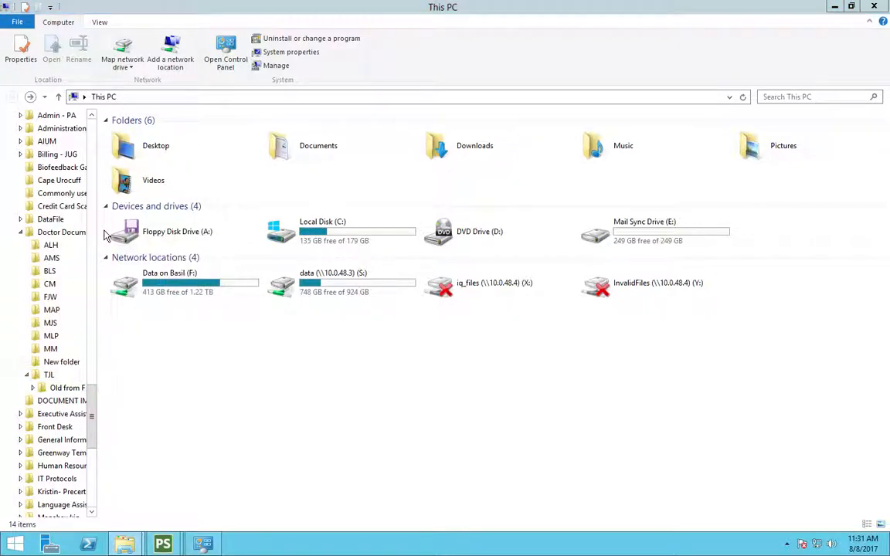
Step: Restore and rearrange the open Explorer windows so both TJL folders are visible
double_click(202, 11)
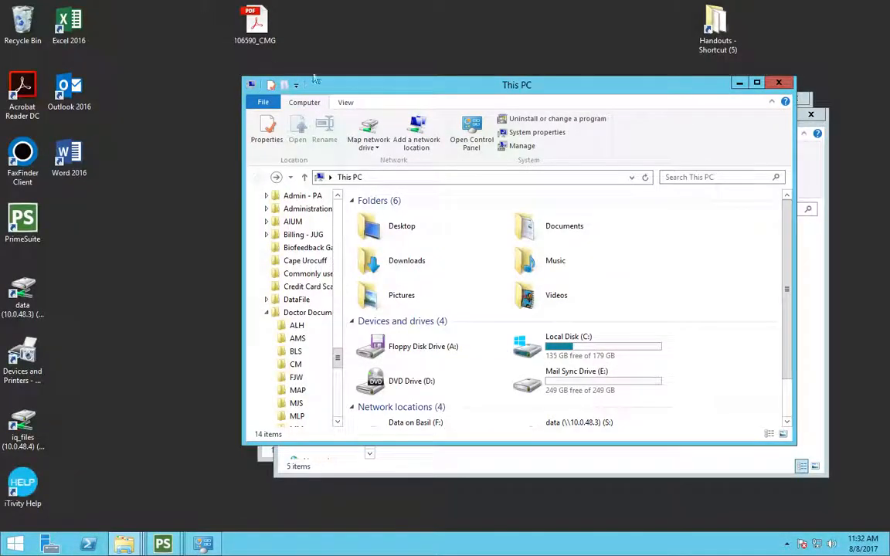
left_click_drag(361, 89, 191, 44)
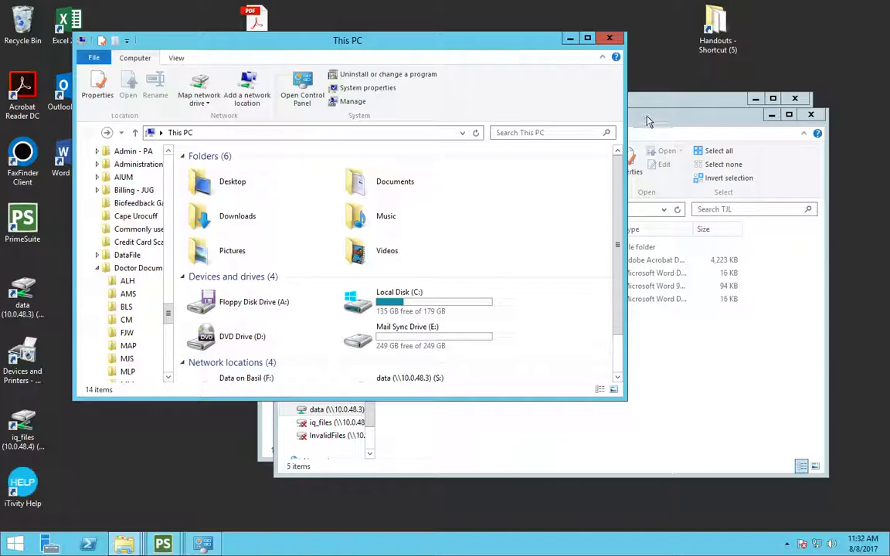
left_click(581, 105)
double_click(581, 104)
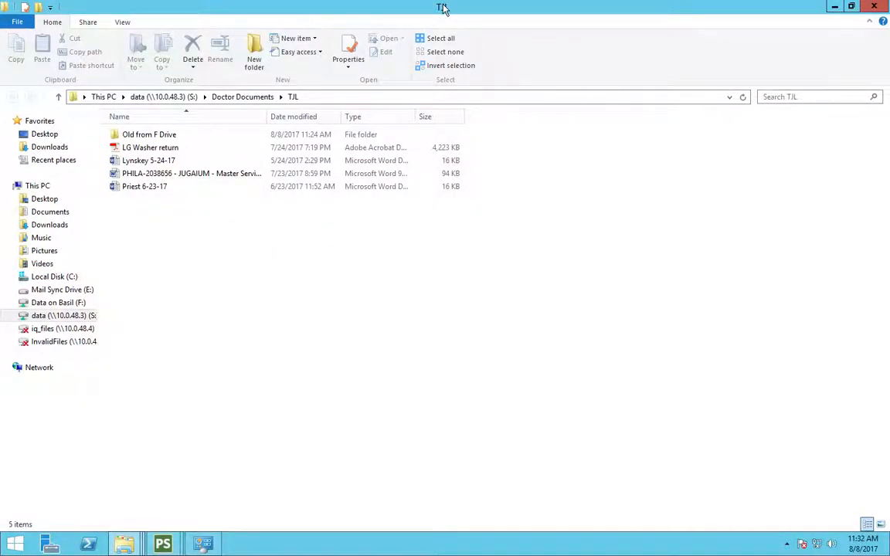
double_click(442, 7)
left_click_drag(512, 116, 410, 128)
Step: Go up from TJL to the Doctor Surgery Consents folder in the F: drive window
left_click(676, 104)
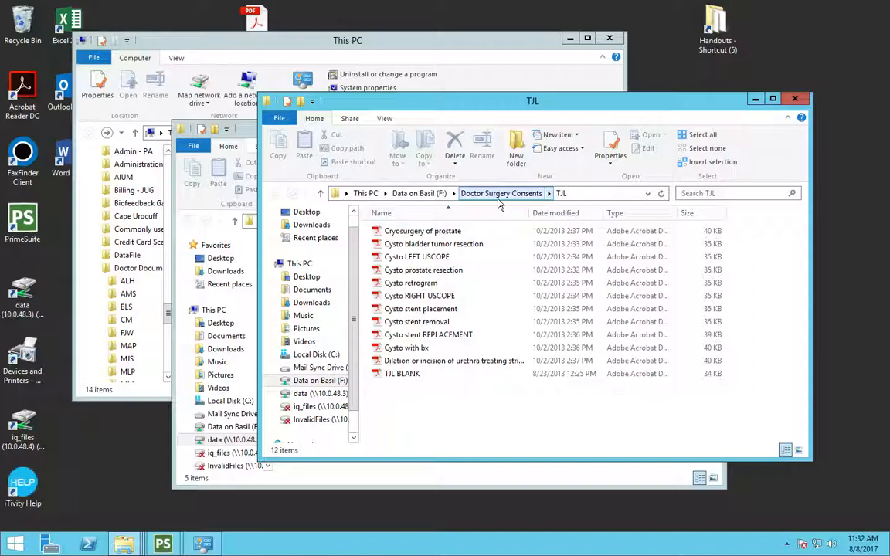
left_click(521, 199)
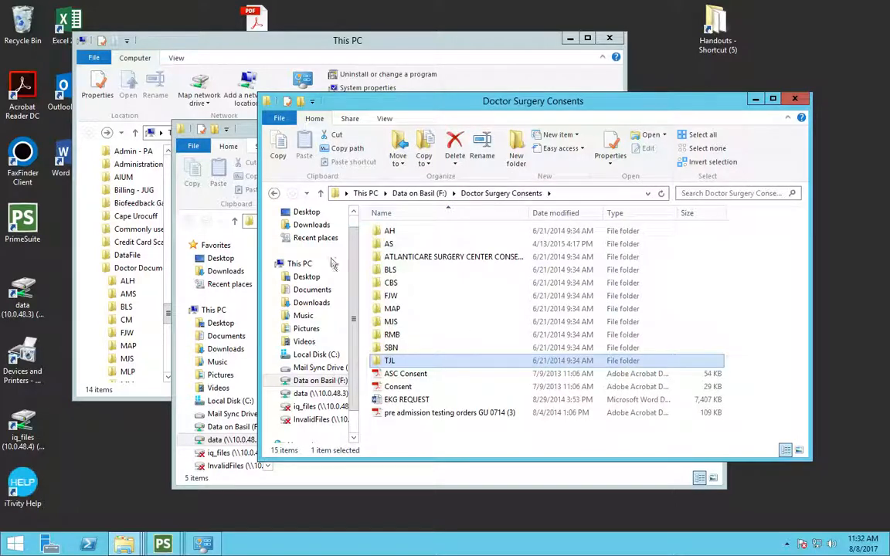
Step: Copy the TJL folder from Doctor Surgery Consents on the F: drive
left_click(252, 125)
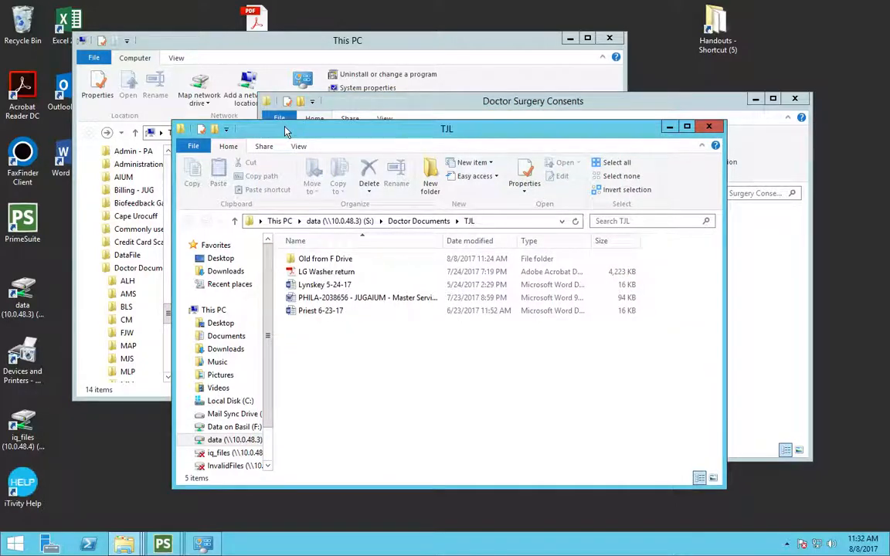
left_click_drag(285, 133, 199, 115)
left_click(739, 353)
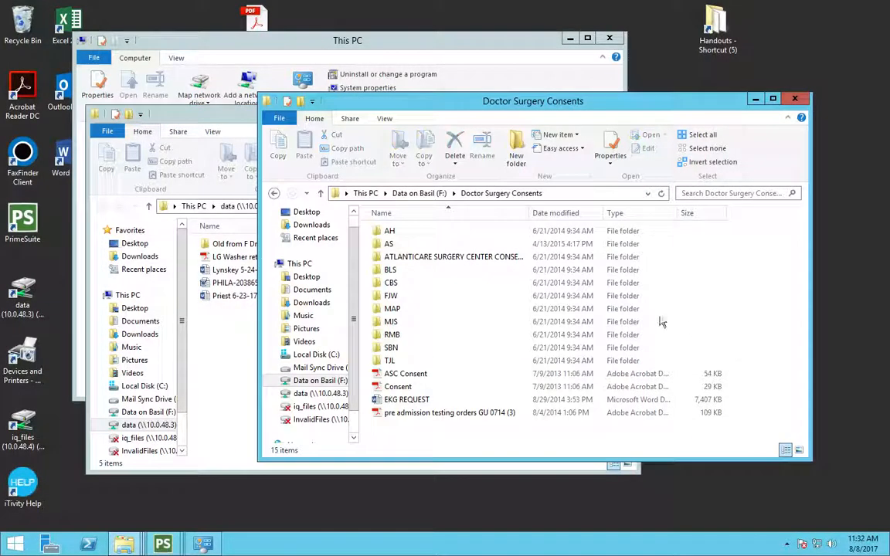
right_click(386, 363)
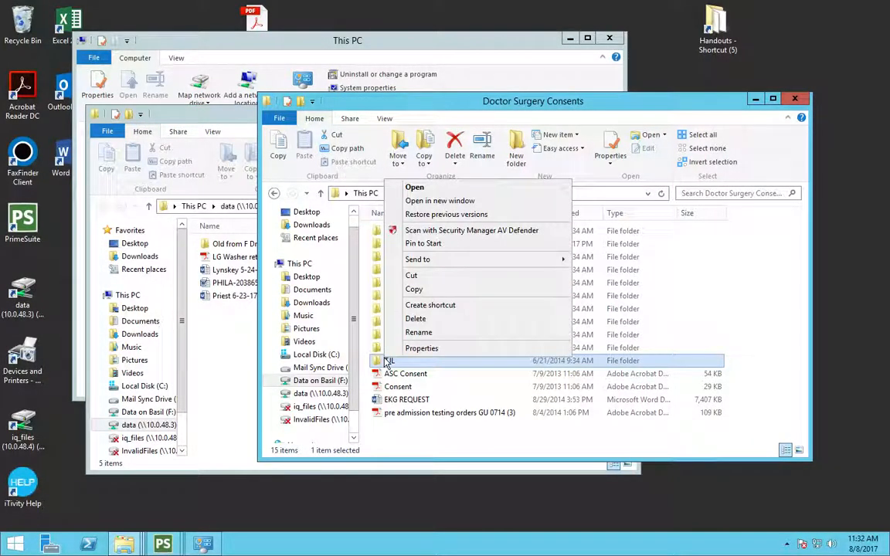
left_click(414, 294)
Step: Paste the TJL folder into Doctor Documents\TJL on the data (S:) drive and refresh the view
left_click(244, 358)
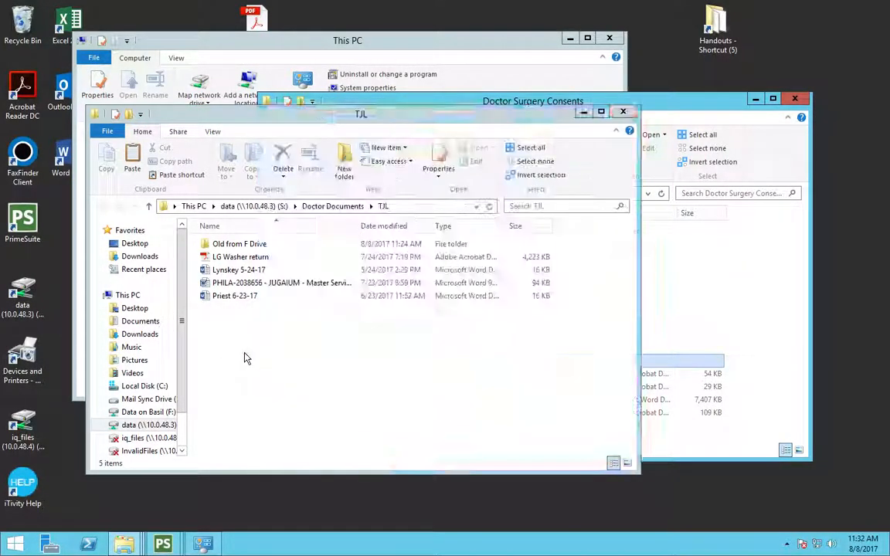
right_click(244, 357)
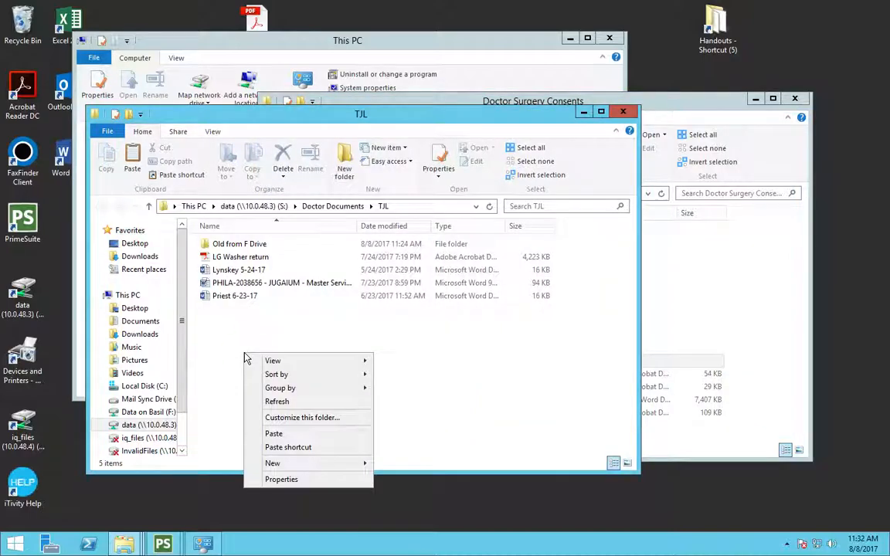
left_click(273, 435)
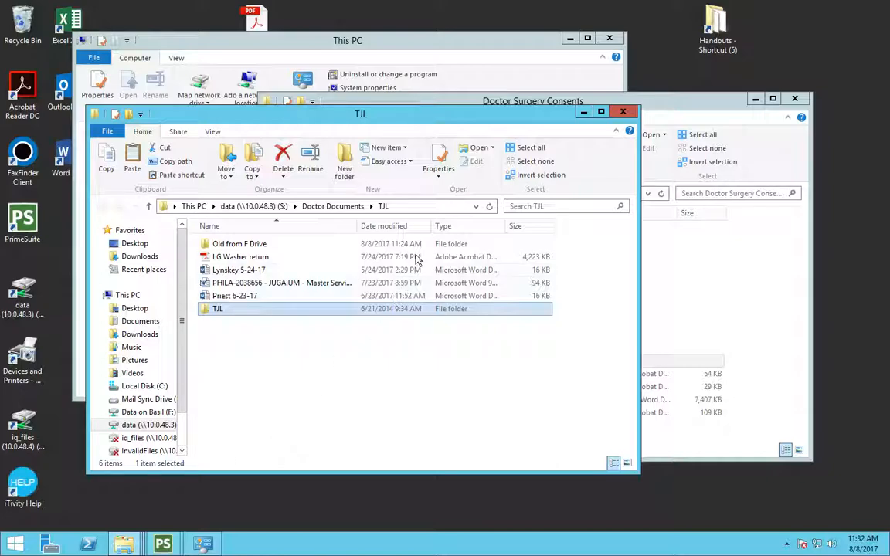
left_click(276, 397)
key("F5")
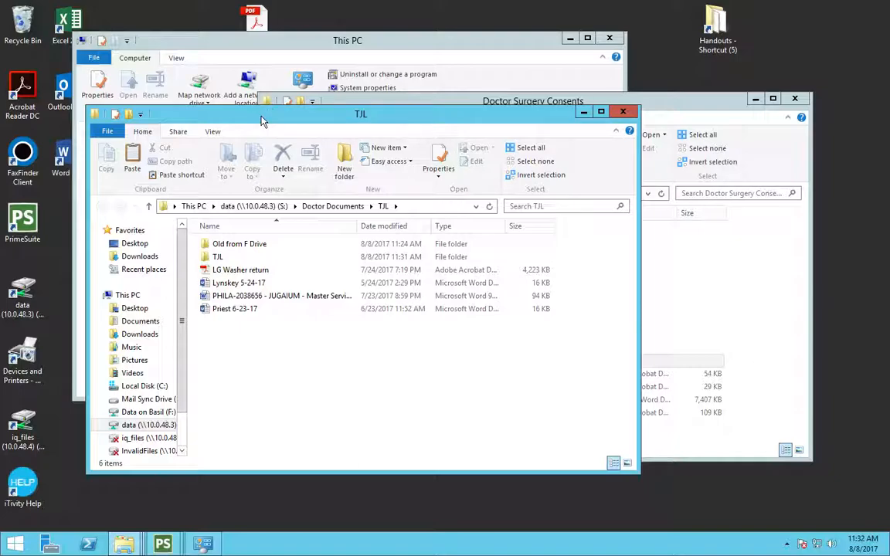
Step: Close all three open File Explorer windows
left_click(622, 112)
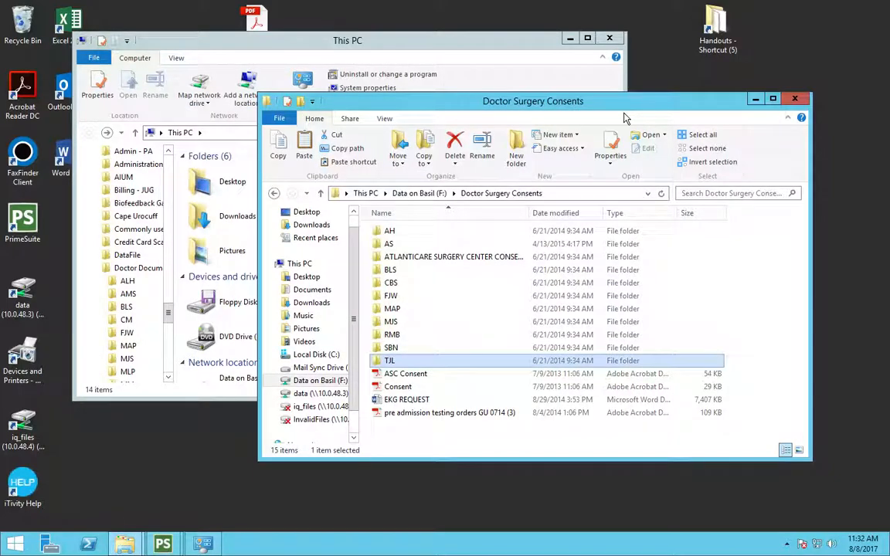
left_click(197, 53)
left_click(609, 38)
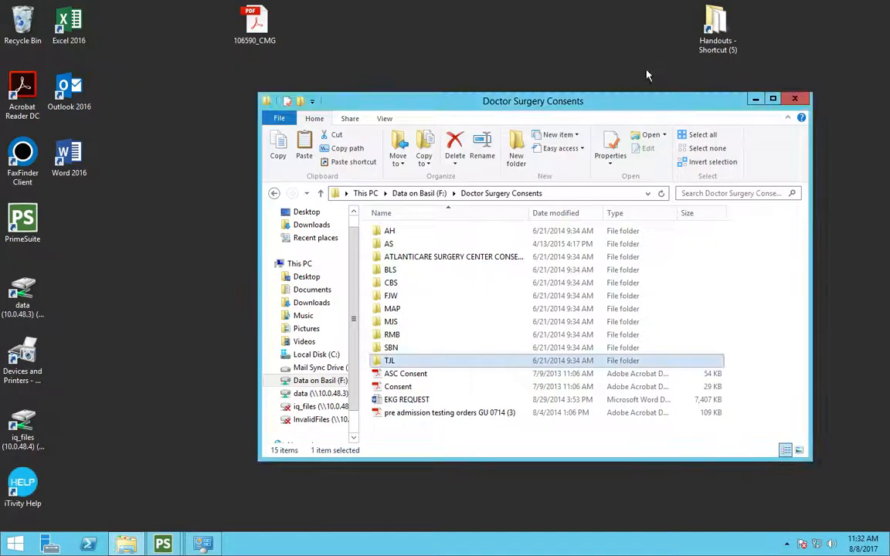
left_click(793, 100)
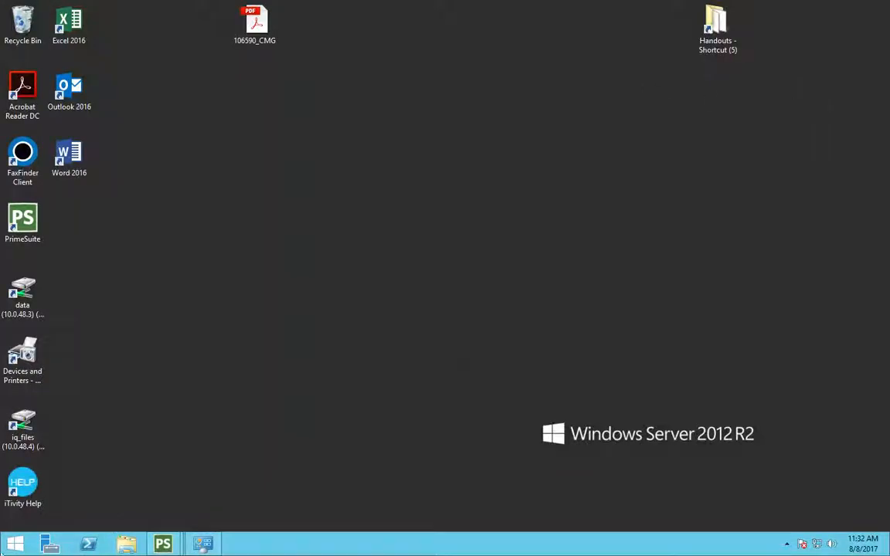
Step: Open the Doctor Documents\TJL folder on the data (S:) drive in File Explorer
left_click(127, 546)
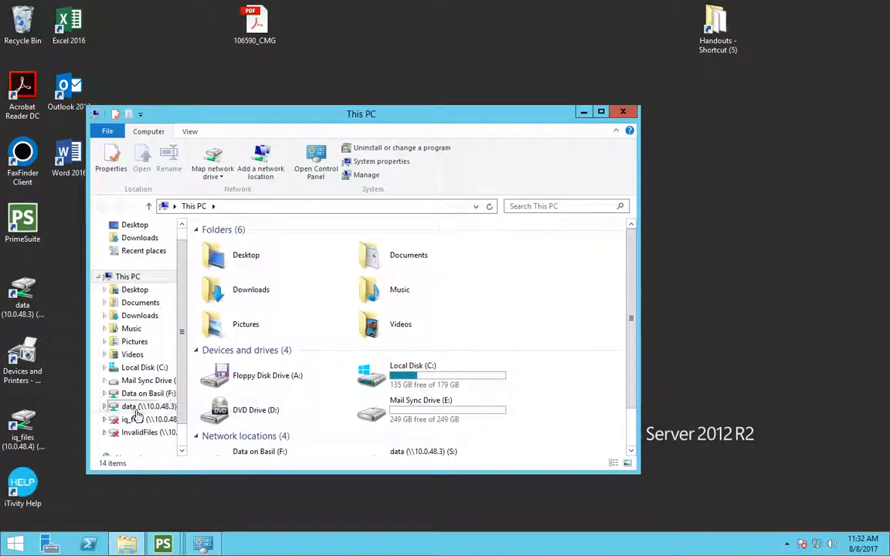
left_click(108, 408)
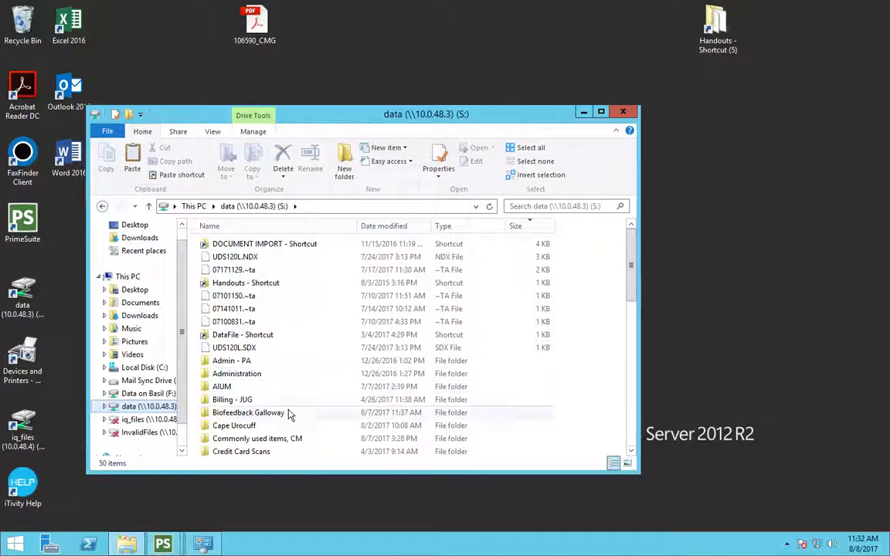
left_click(631, 328)
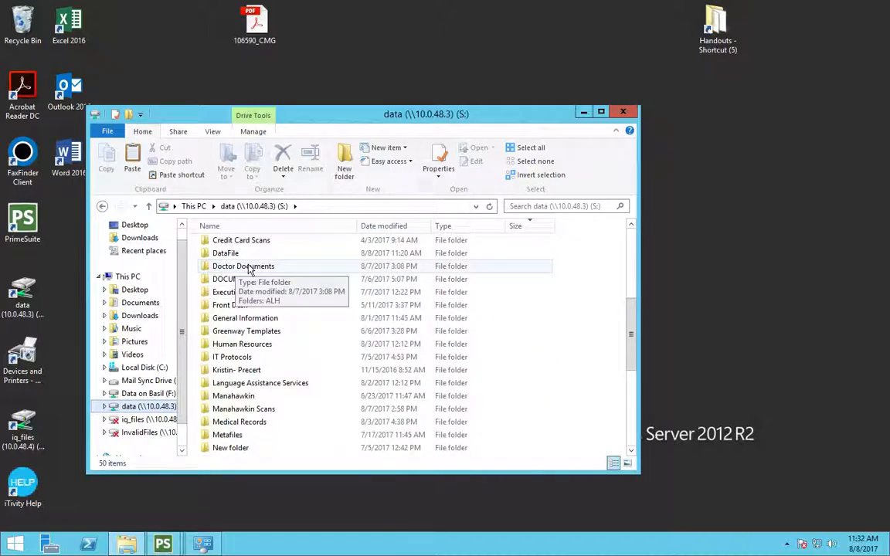
double_click(238, 266)
double_click(217, 375)
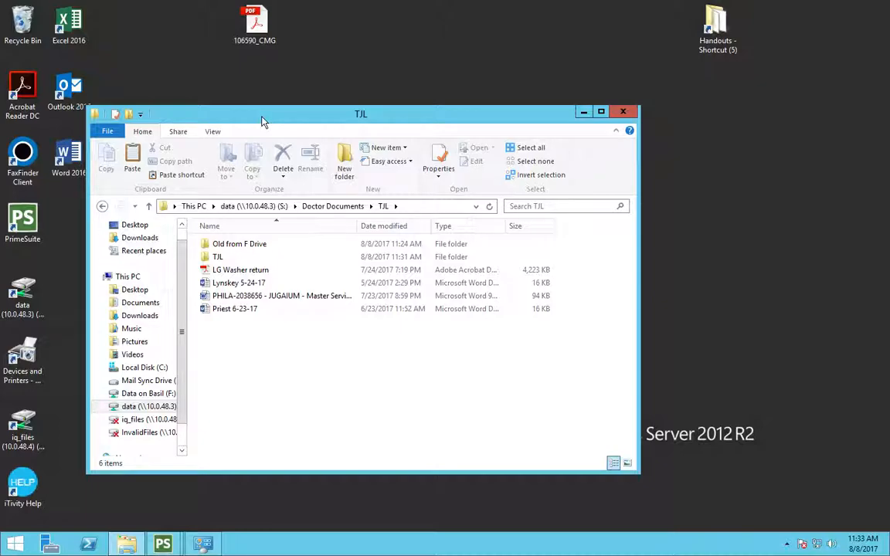
Step: Go up to Doctor Documents and pin the TJL folder to the Start screen
left_click_drag(261, 117, 350, 111)
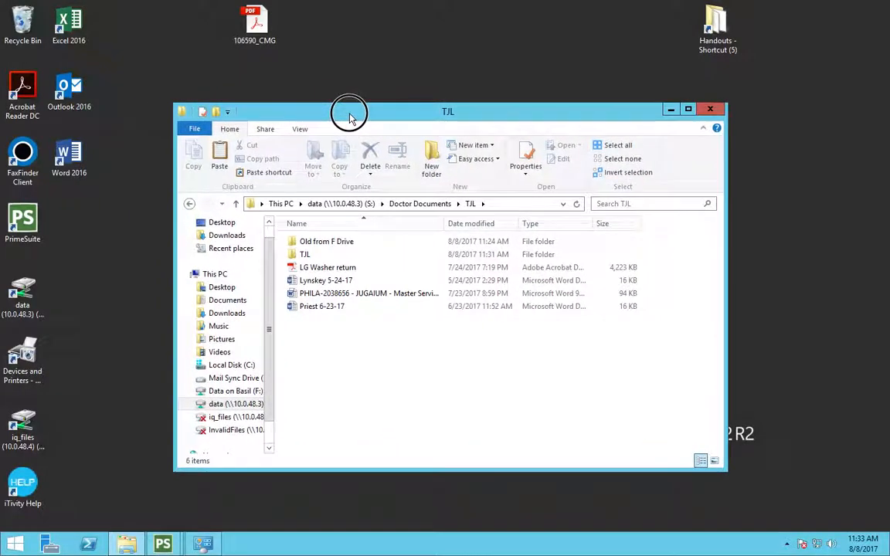
left_click(418, 204)
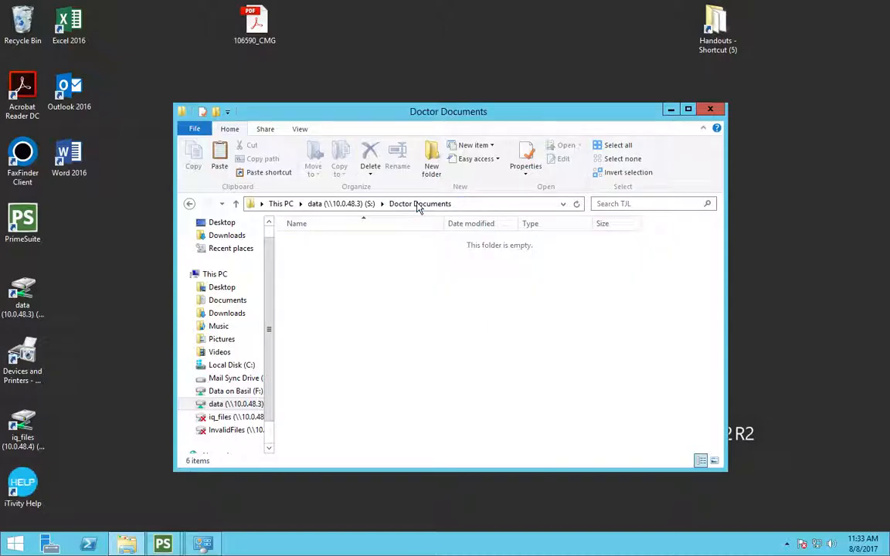
right_click(305, 374)
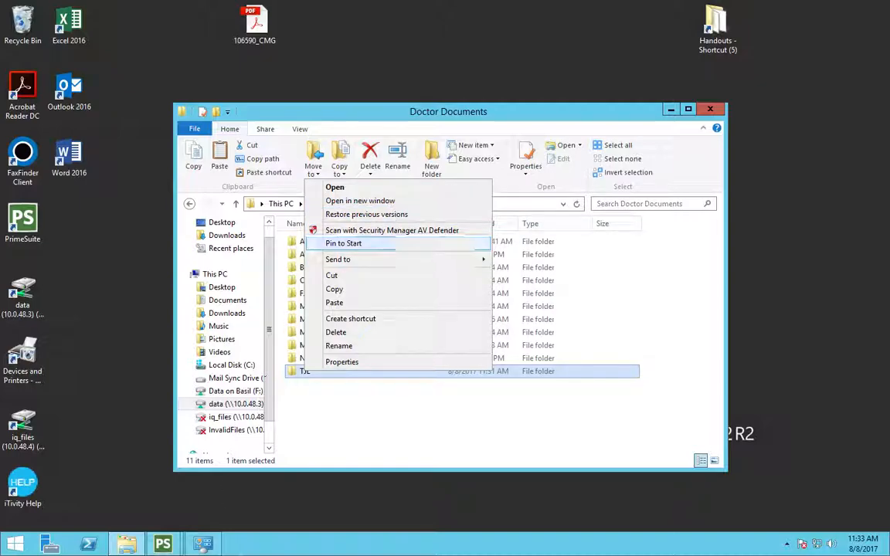
left_click(357, 249)
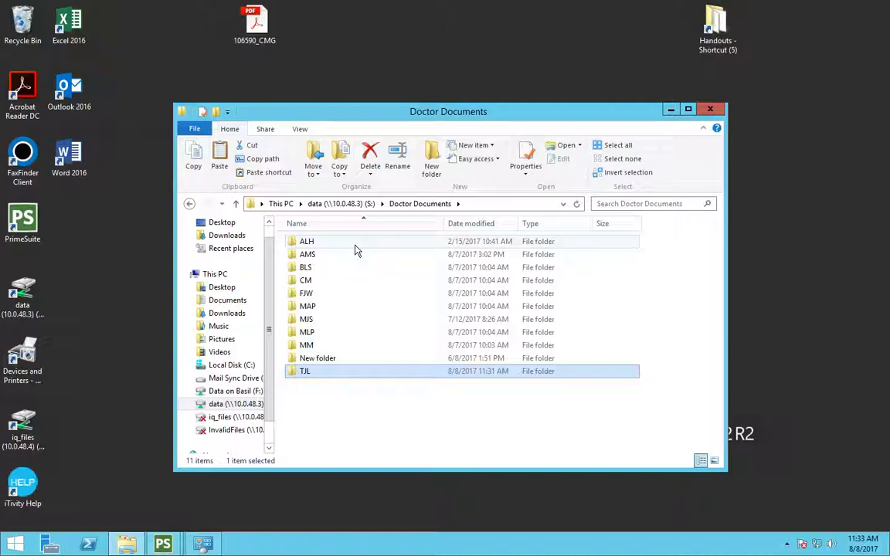
Step: Create a shortcut to the TJL folder in Doctor Documents, move it onto the desktop, and close the window
left_click(129, 548)
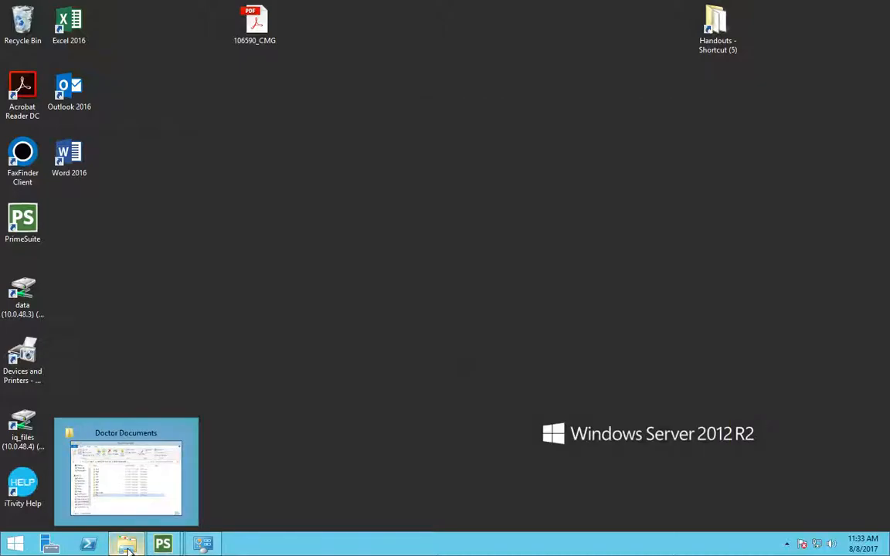
left_click(128, 550)
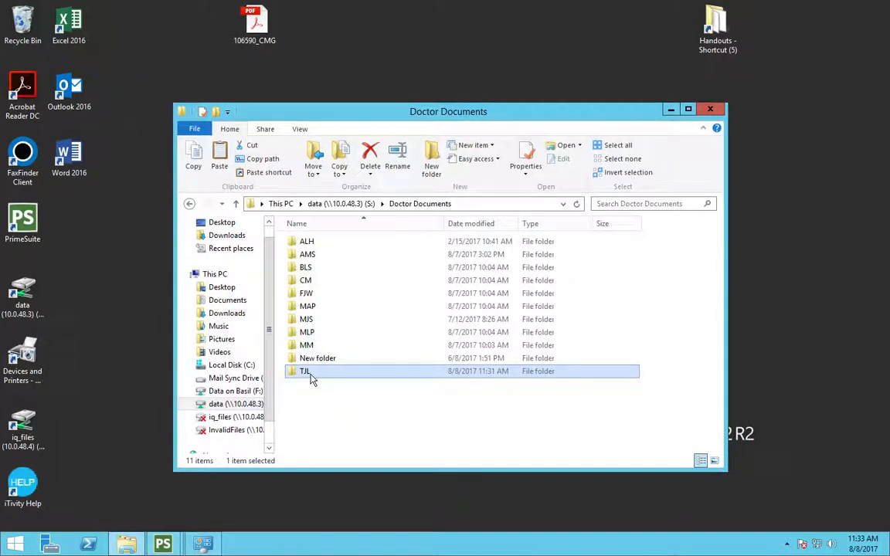
right_click(311, 378)
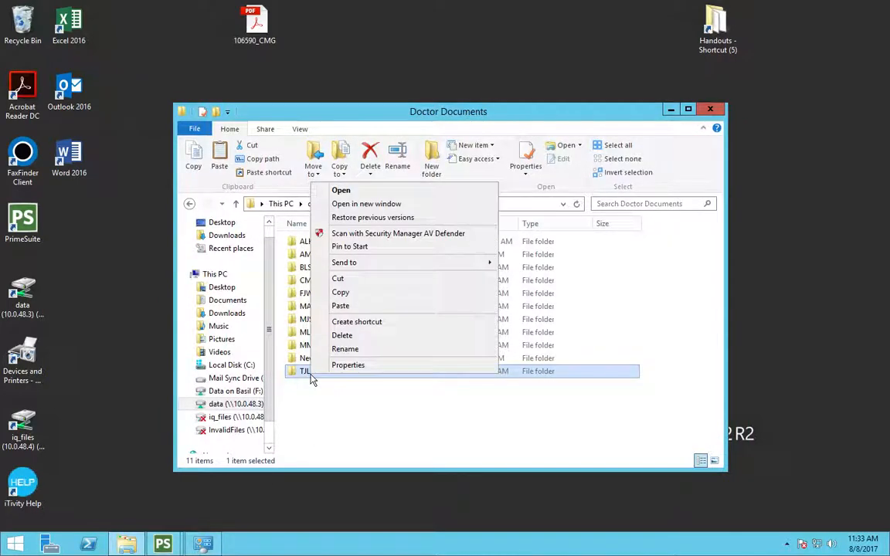
left_click(364, 322)
left_click_drag(318, 383, 417, 71)
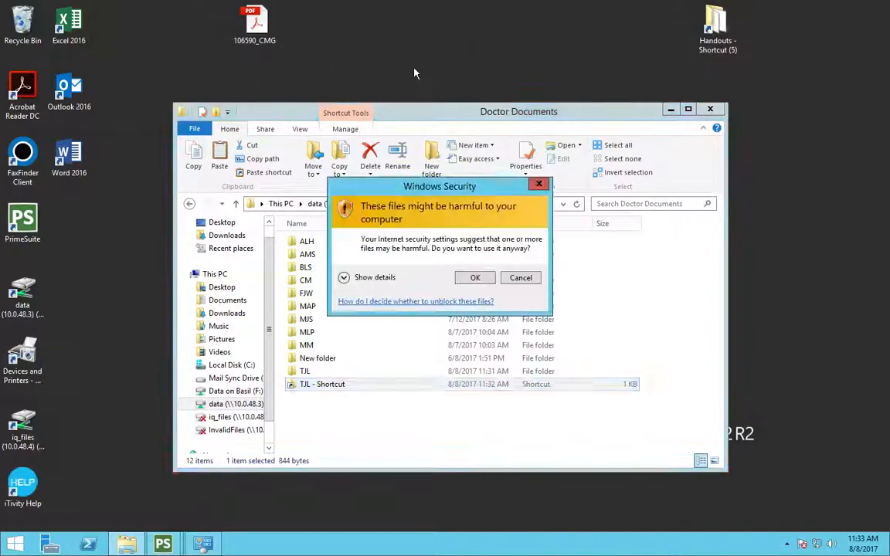
left_click(476, 280)
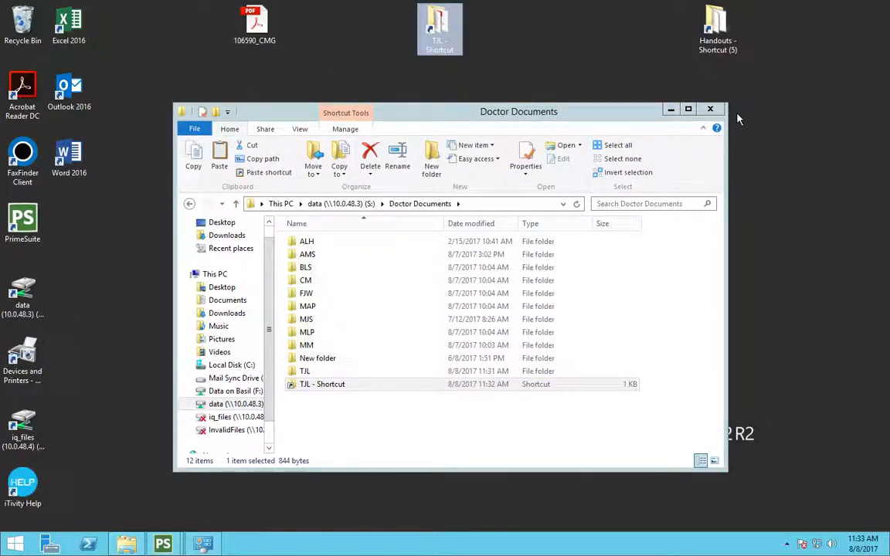
left_click(710, 110)
Step: Move the TJL shortcut to the middle of the desktop and open it
left_click_drag(446, 41, 441, 205)
double_click(441, 207)
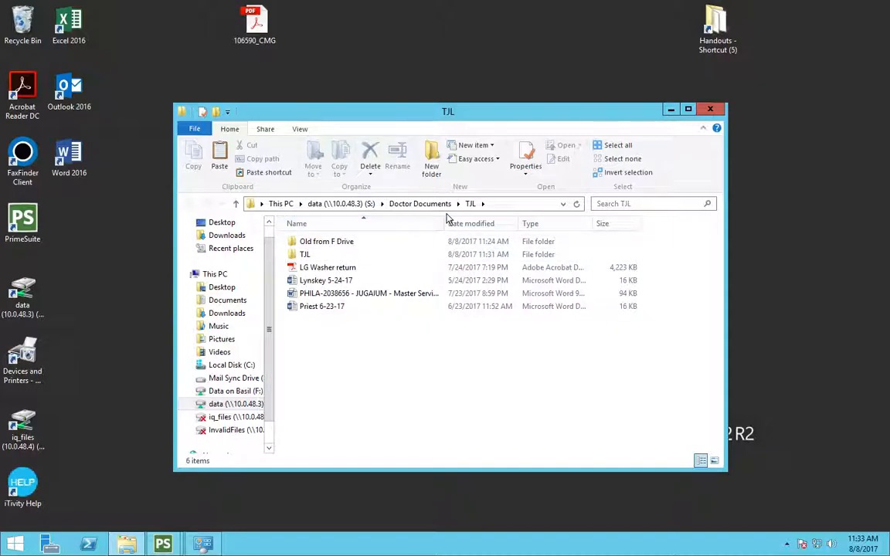
Step: Create a shortcut to the inner TJL subfolder and try moving it onto the desktop, closing the replace prompt
right_click(307, 257)
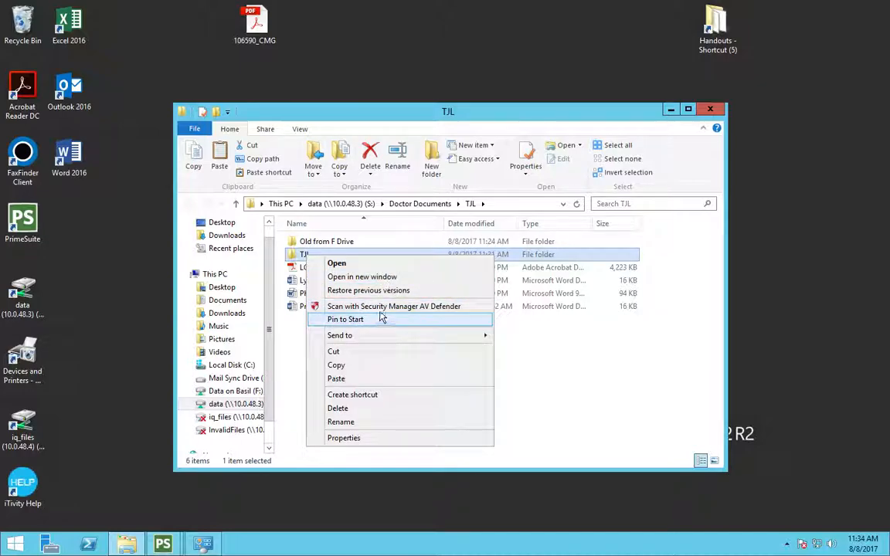
left_click(357, 396)
left_click(323, 325)
left_click_drag(323, 324, 387, 51)
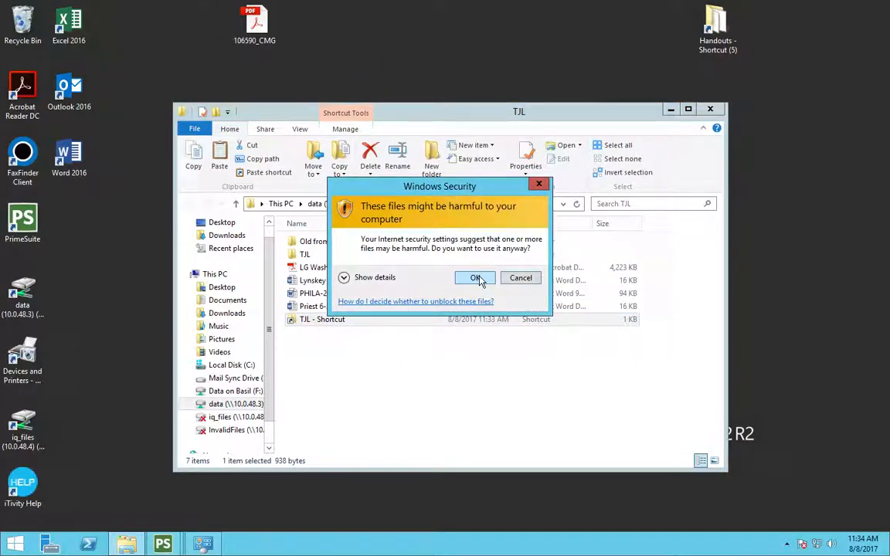
left_click(476, 278)
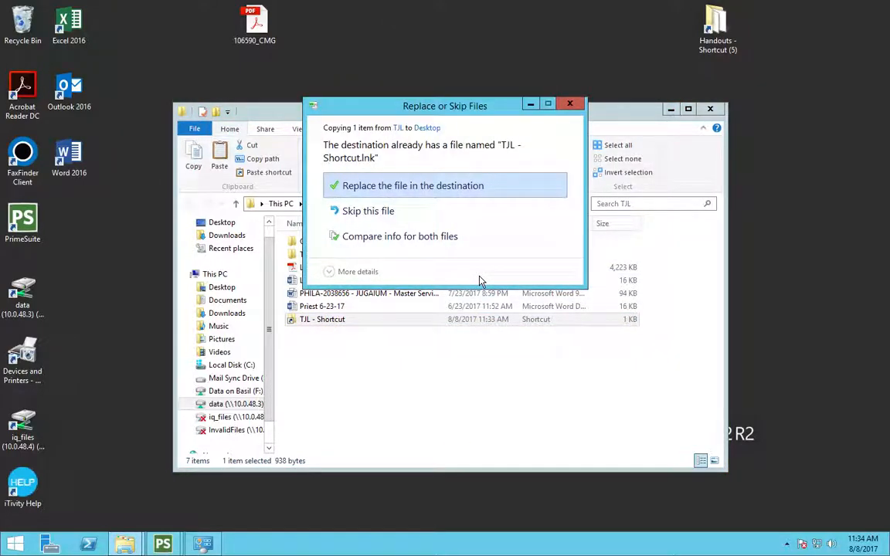
left_click(569, 106)
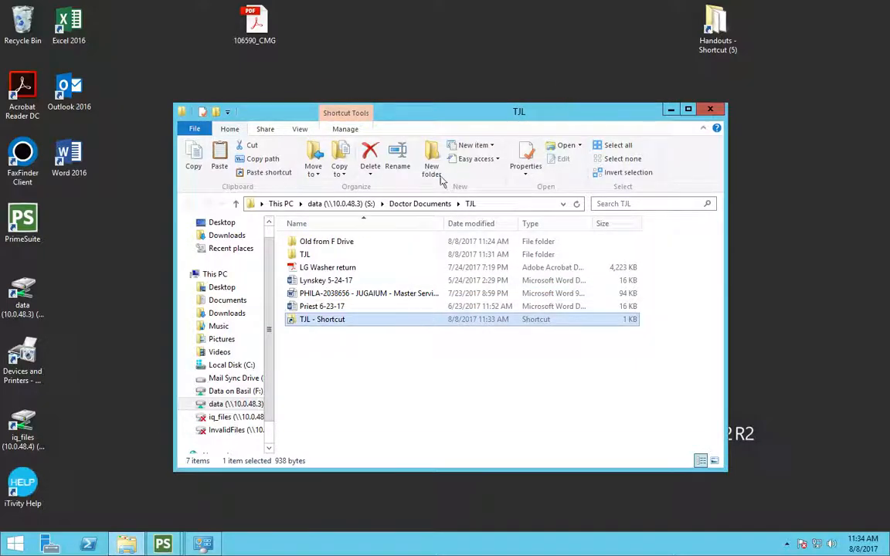
left_click_drag(442, 115, 404, 124)
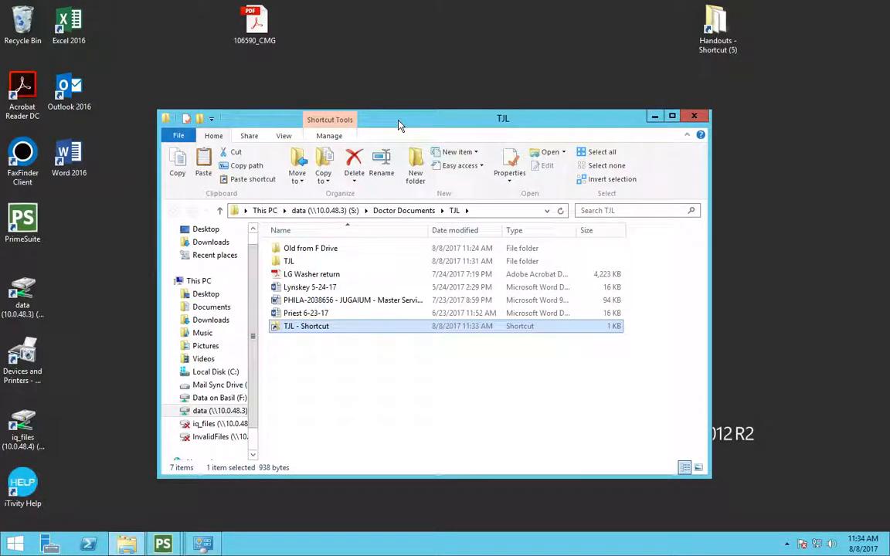
right_click(291, 290)
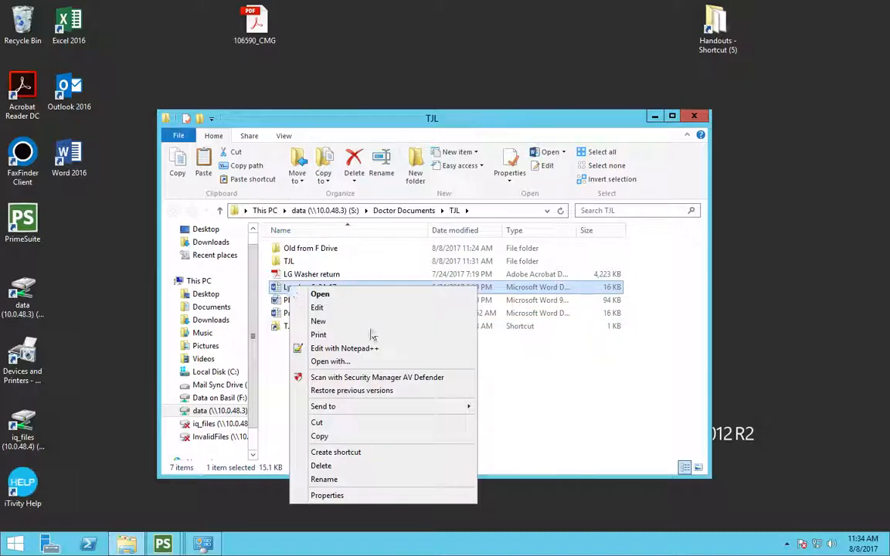
left_click(354, 452)
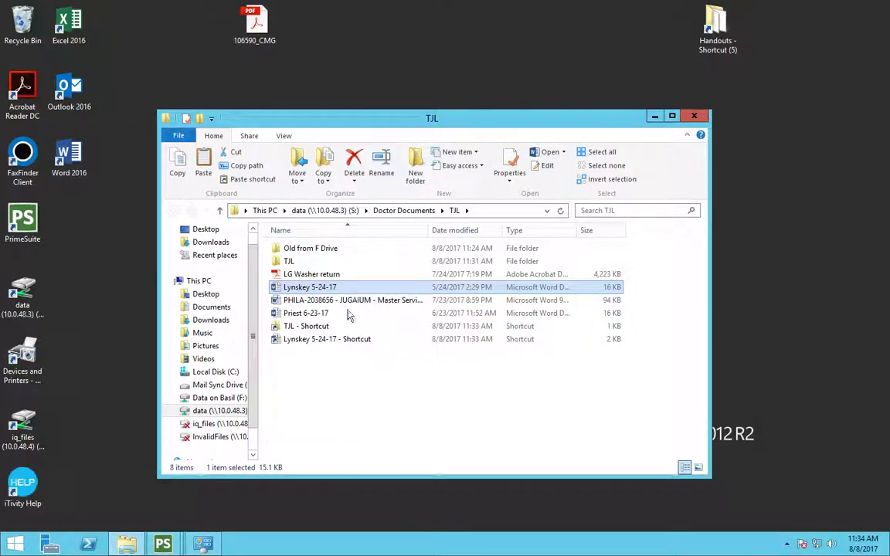
left_click_drag(317, 340, 423, 62)
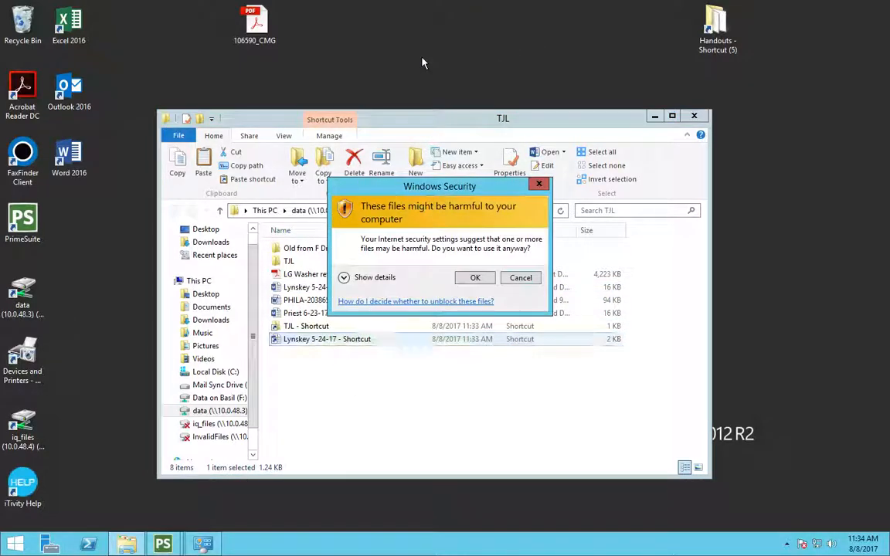
left_click(474, 277)
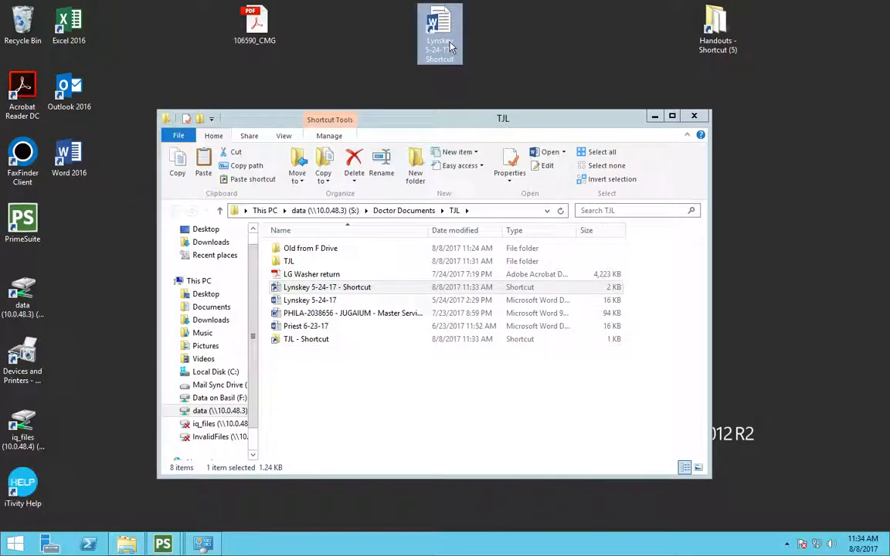
left_click_drag(450, 48, 22, 33)
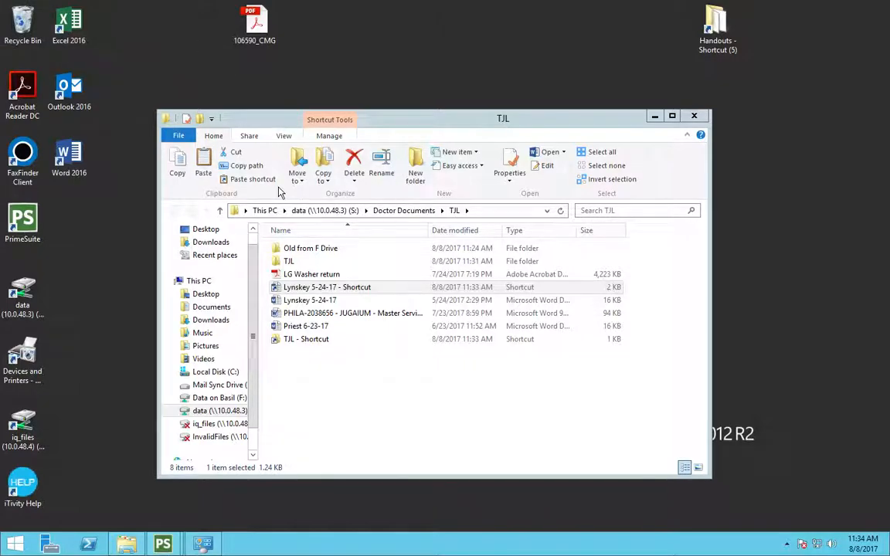
left_click(345, 289)
left_click_drag(345, 290, 21, 23)
left_click(474, 278)
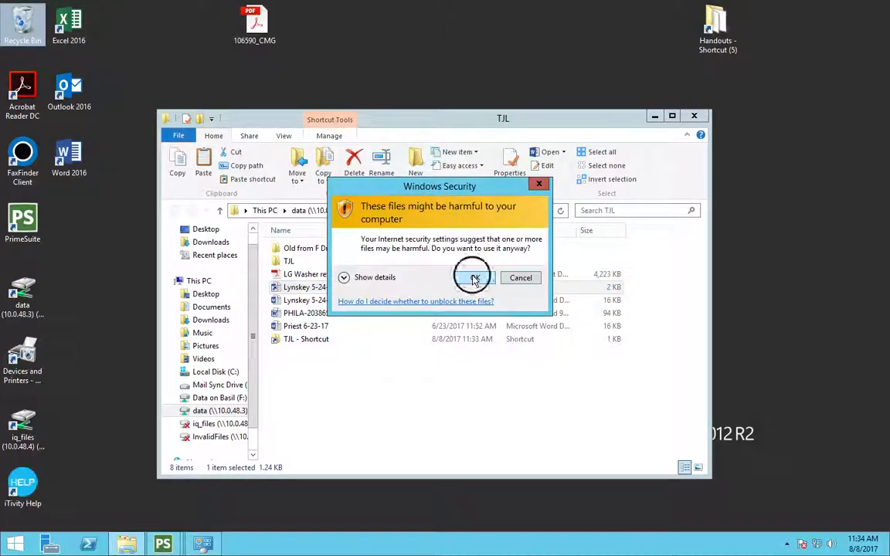
left_click(495, 325)
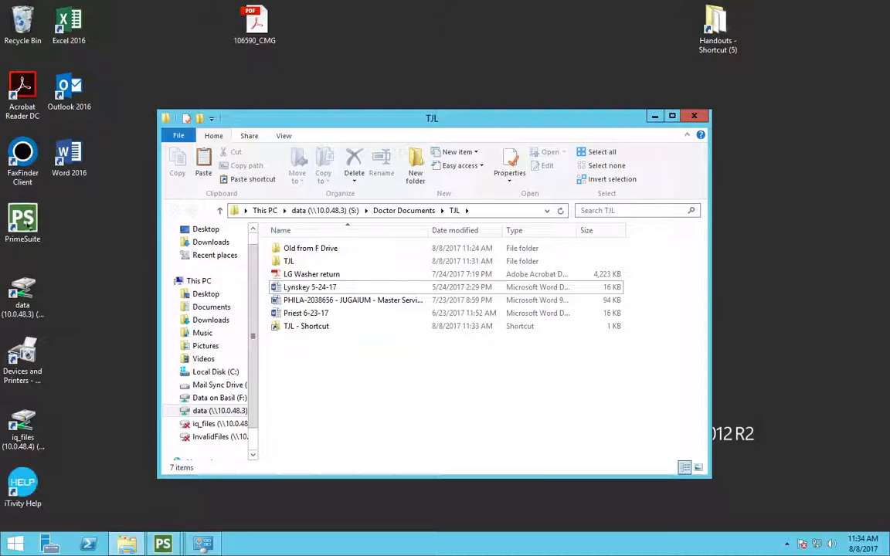
Step: Examine the Start screen and the Apps list for the pinned TJL folder
left_click(14, 546)
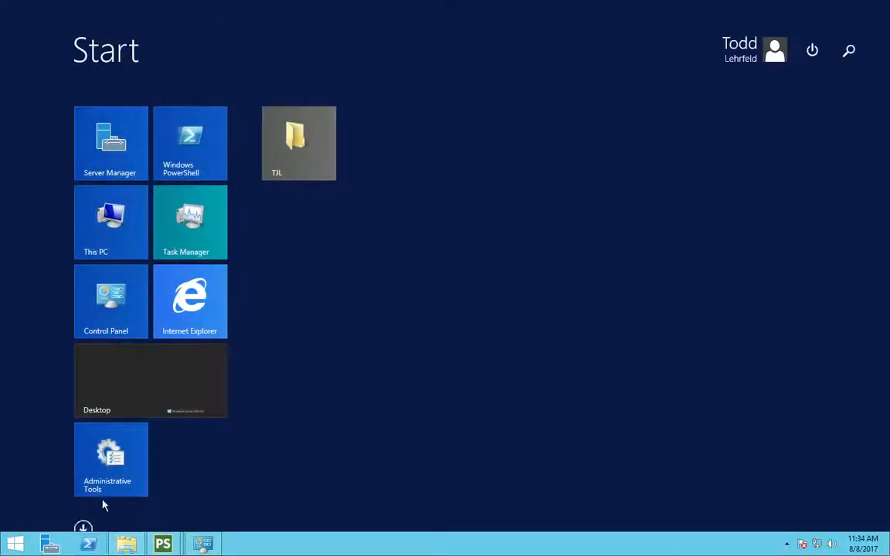
left_click(84, 528)
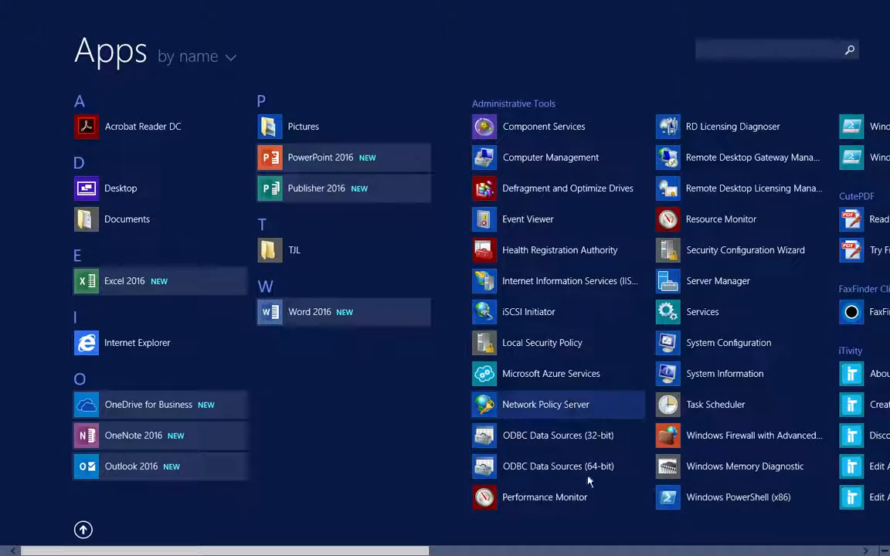
left_click(448, 551)
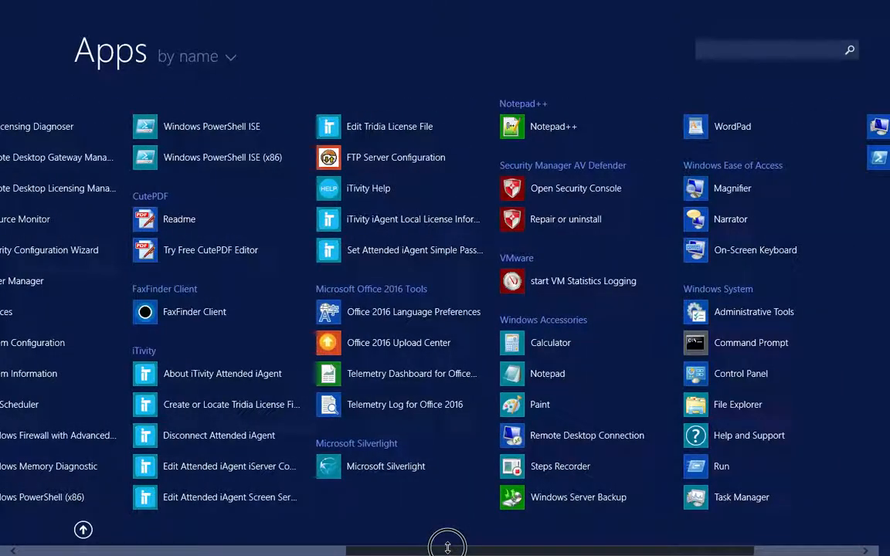
left_click_drag(448, 547, 107, 507)
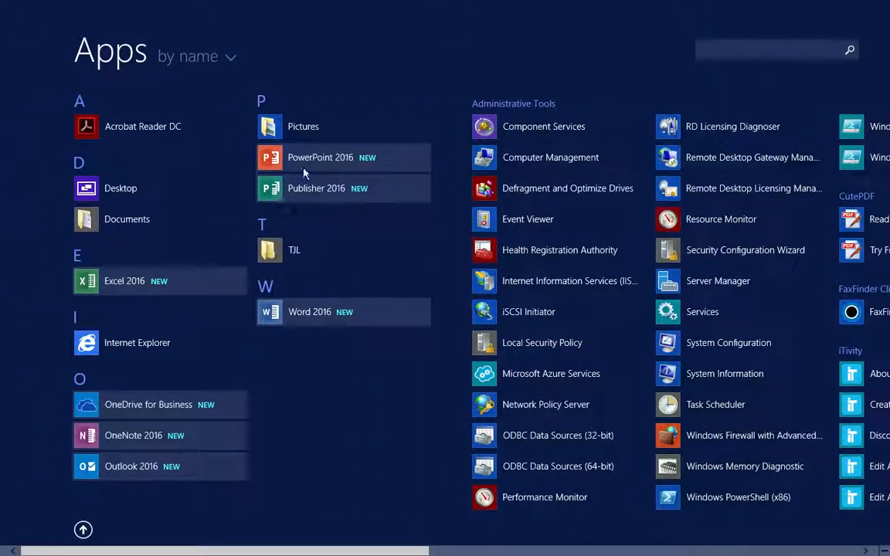
left_click(346, 86)
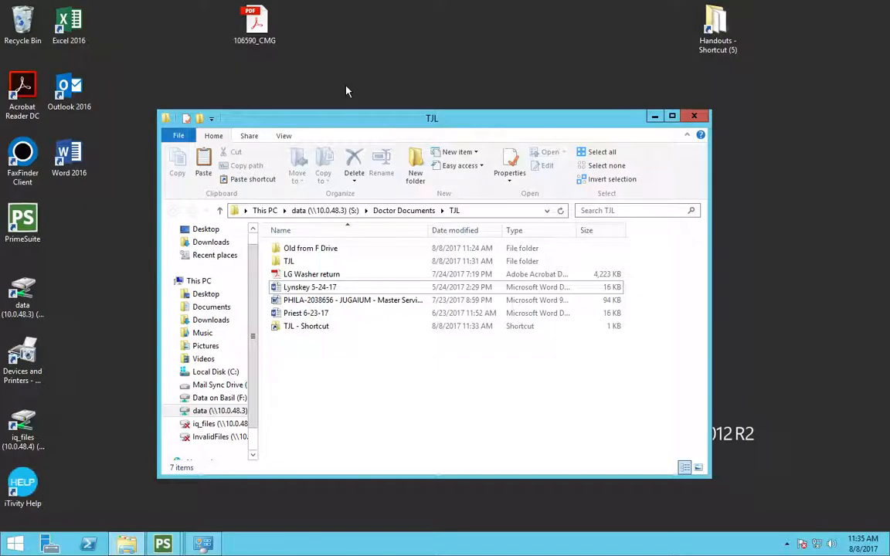
Step: Close the TJL window, open the Handouts desktop shortcut, and print the Cysto document
left_click(693, 117)
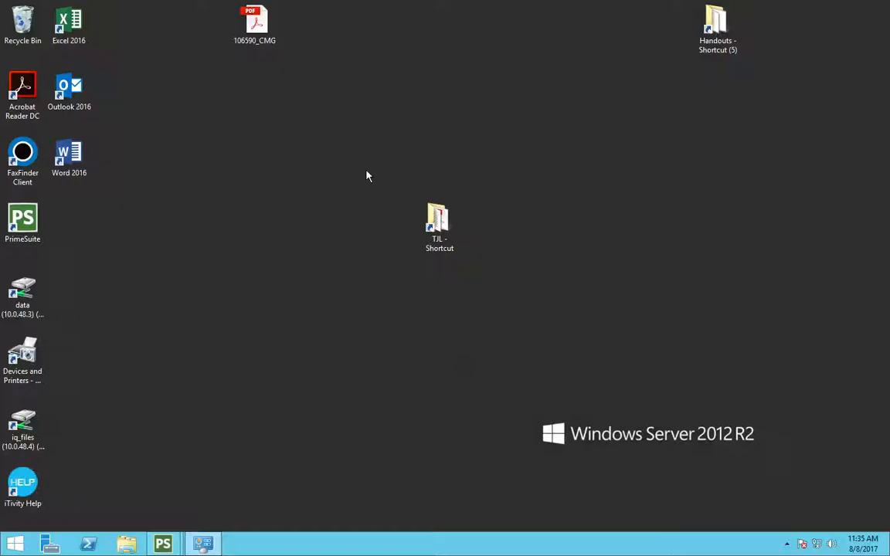
double_click(722, 30)
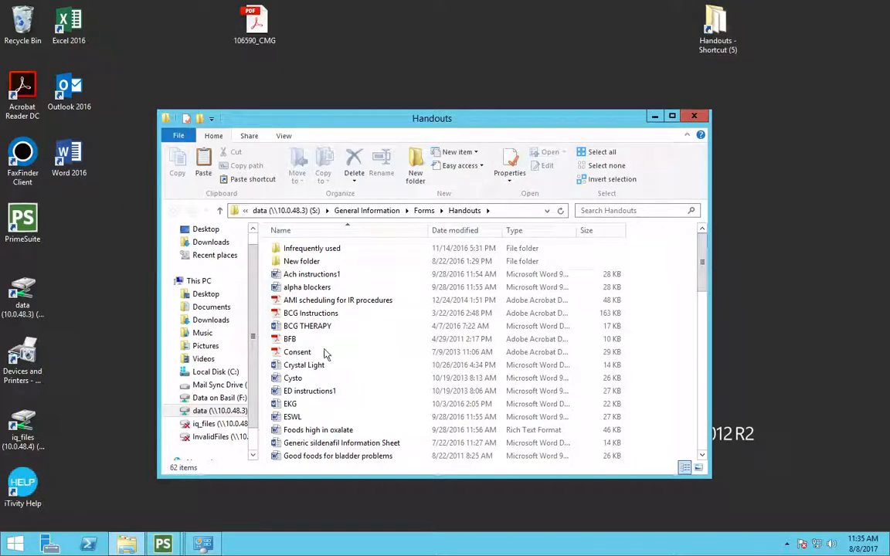
right_click(294, 380)
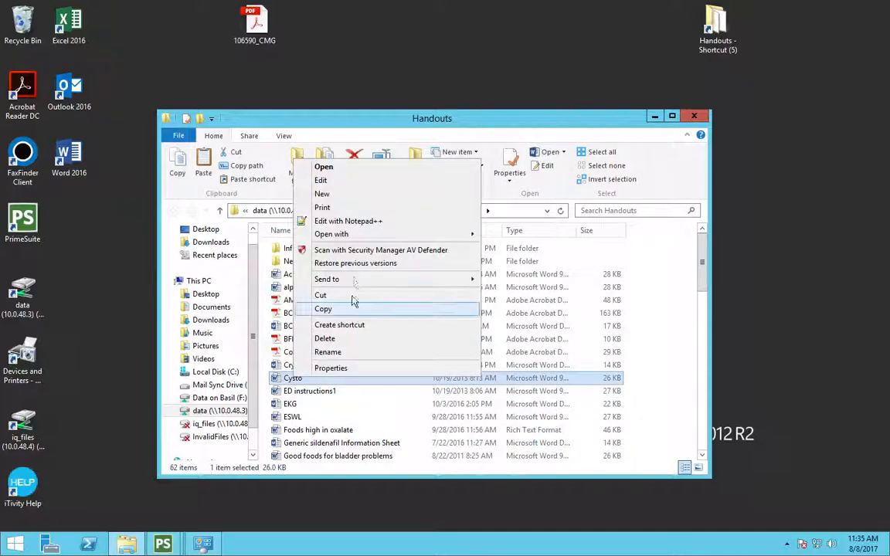
left_click(322, 207)
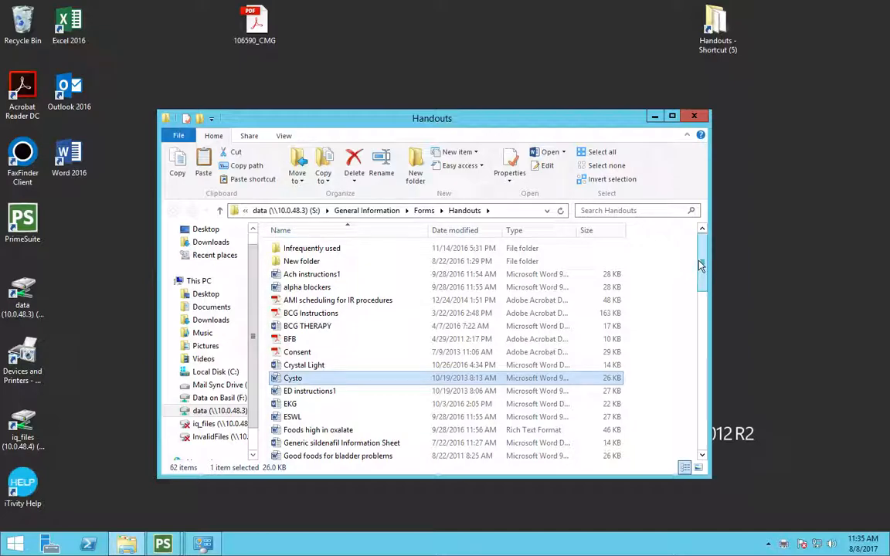
Step: Open Devices and Printers to check the printers, then minimize it
left_click(205, 544)
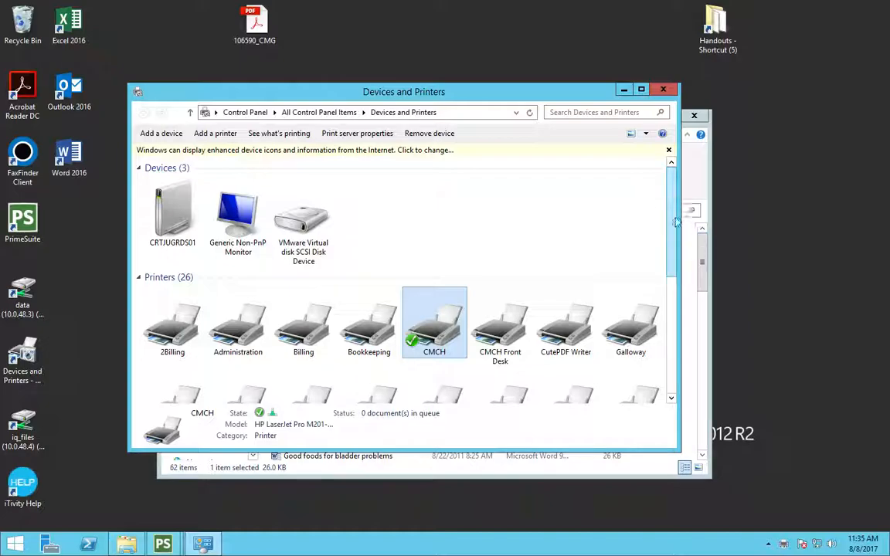
left_click(627, 90)
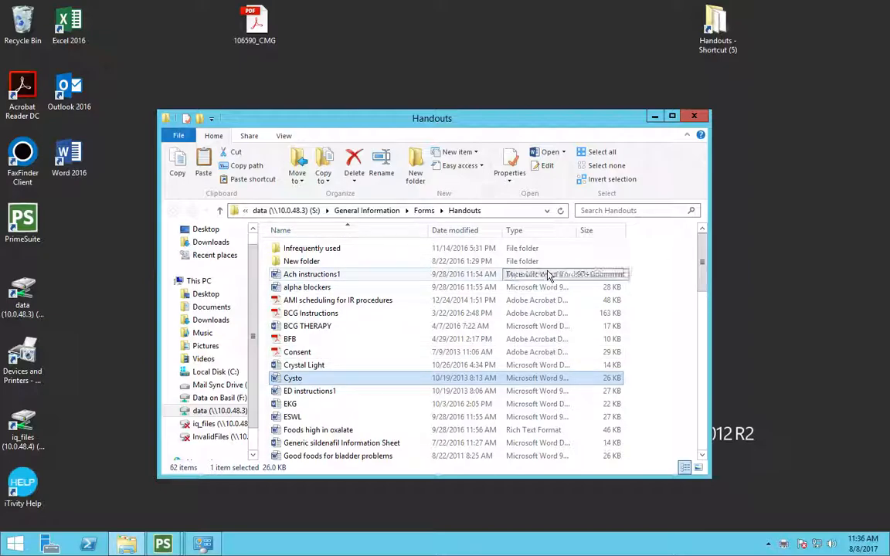
mouse_move(352, 548)
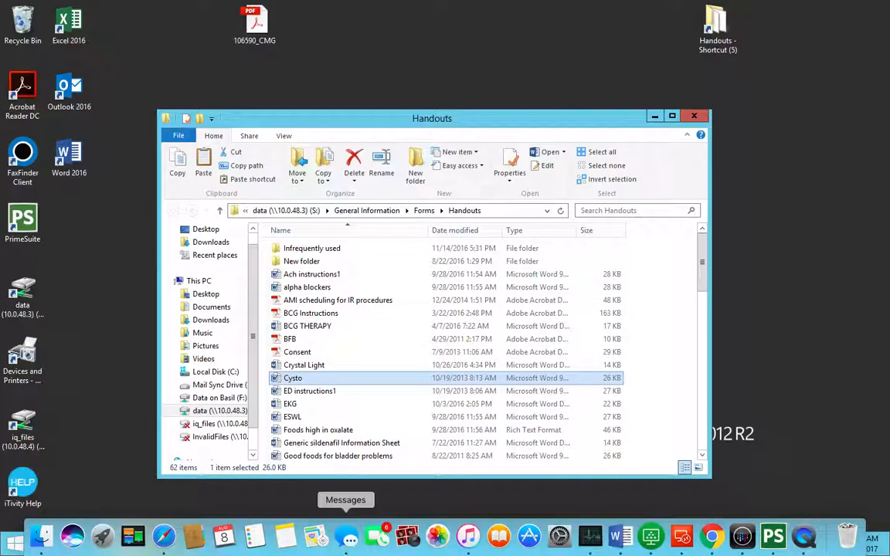